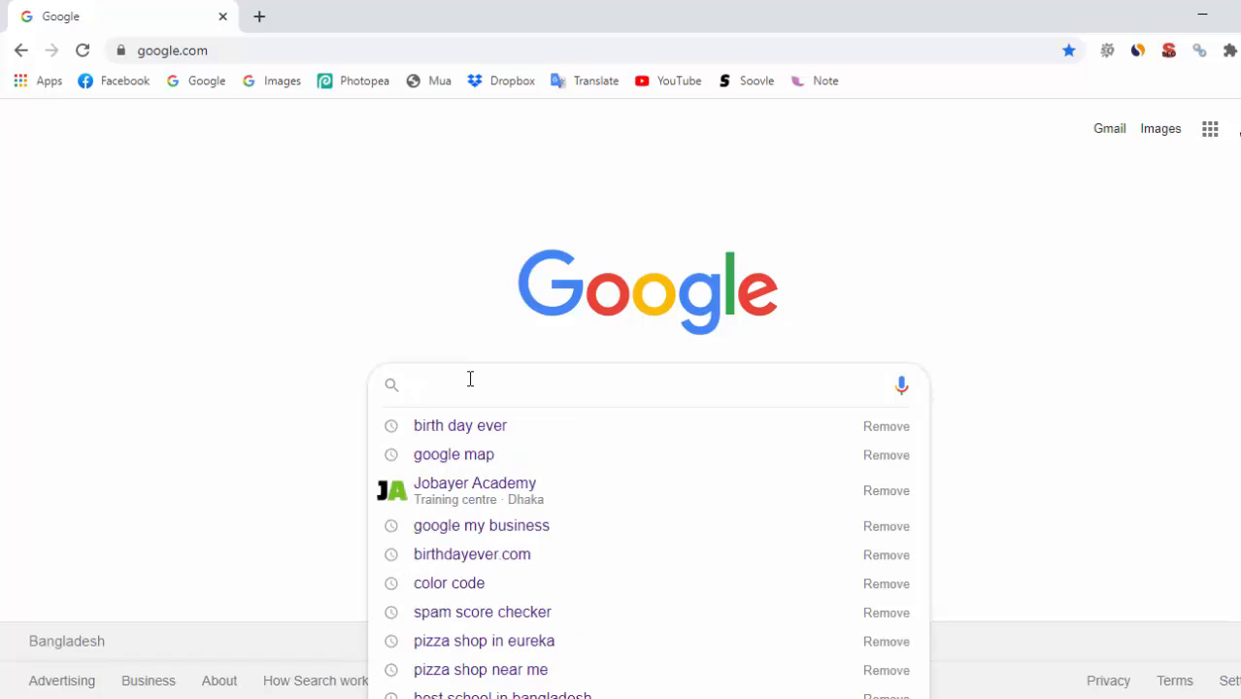
Search for 'birth day ever', browse its results and Ubersuggest keyword metrics, then select the query text
type("bi")
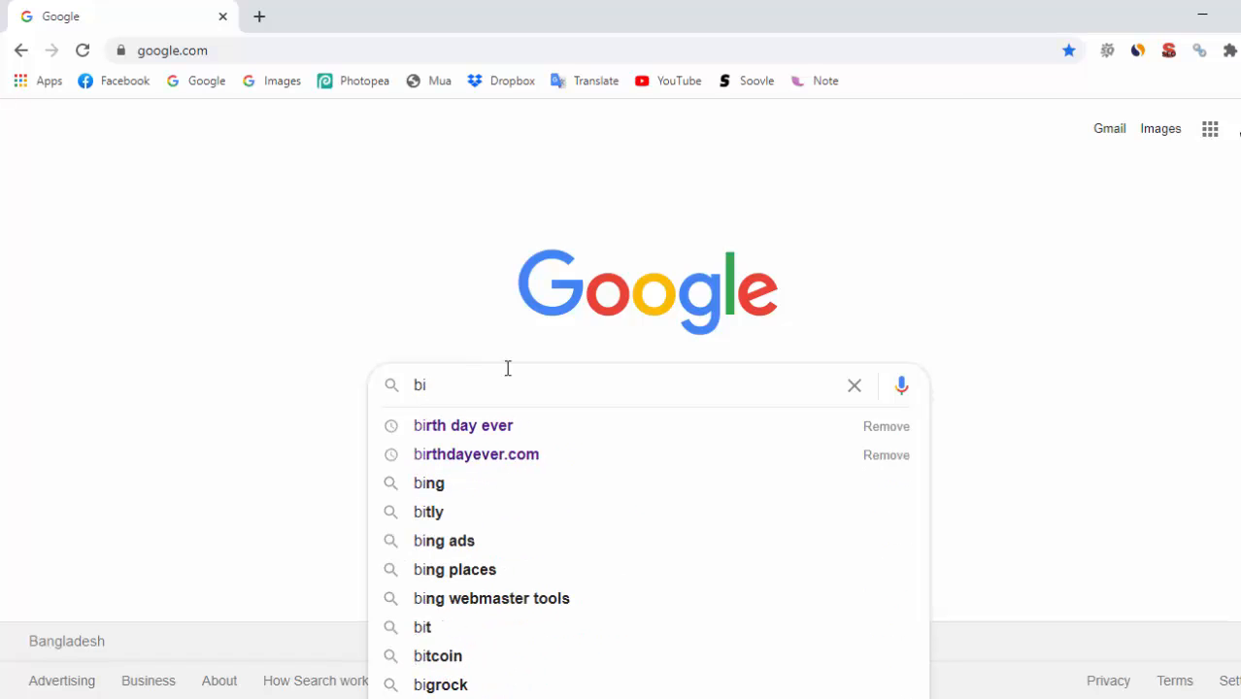
left_click(502, 425)
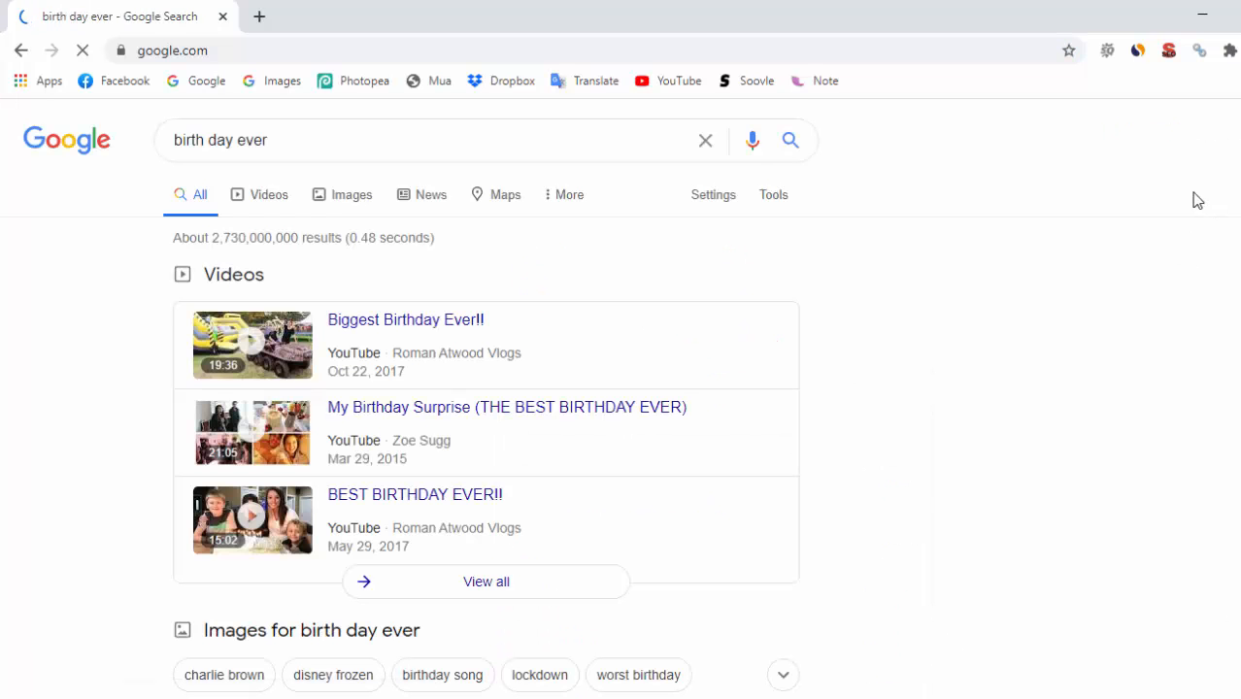
scroll(1162, 319, "down", 2)
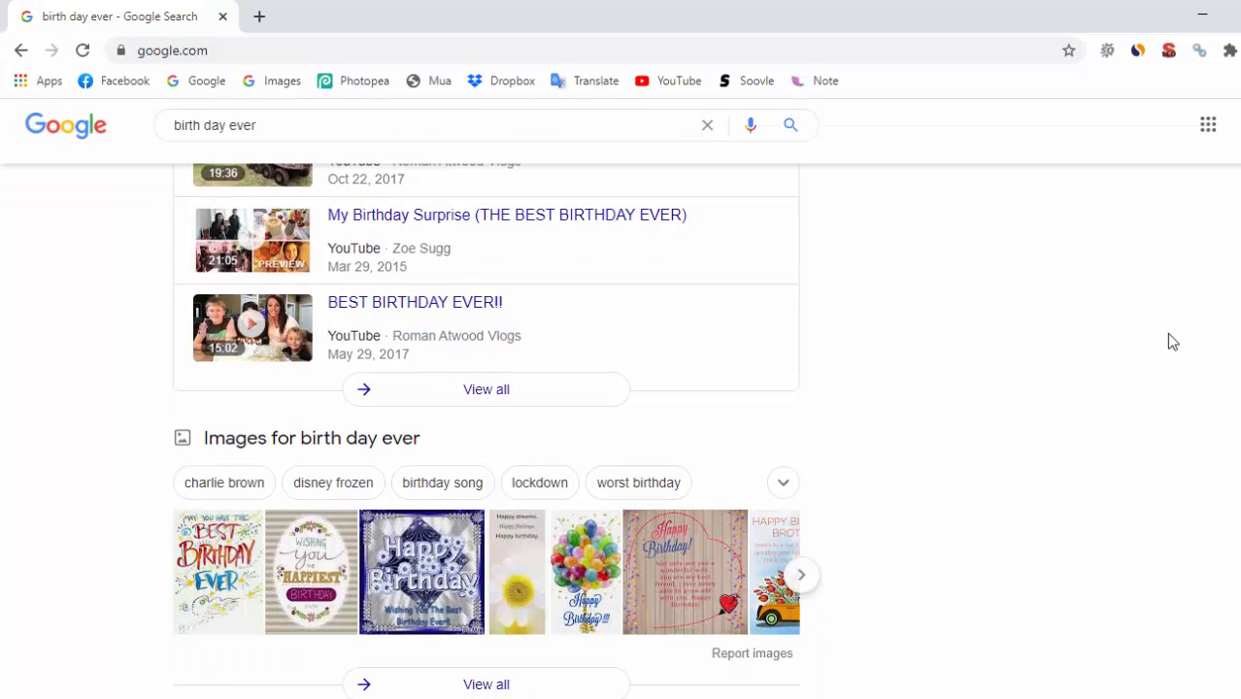
scroll(1162, 331, "up", 2)
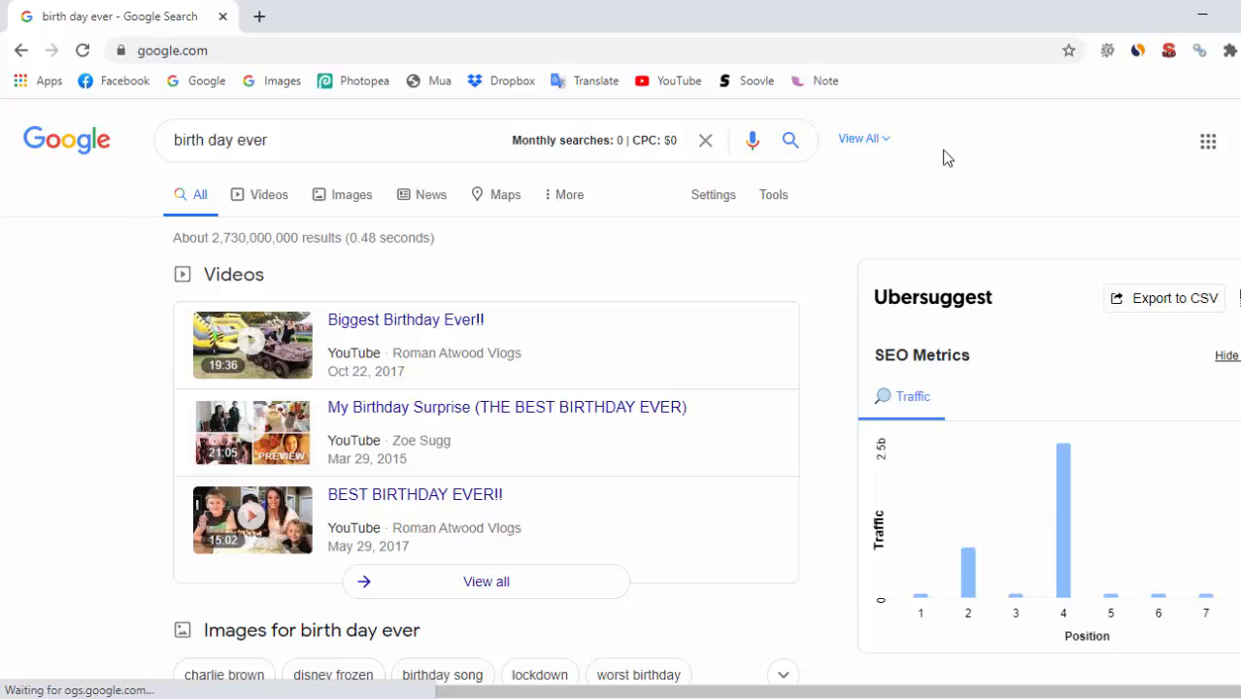
scroll(1014, 211, "down", 15)
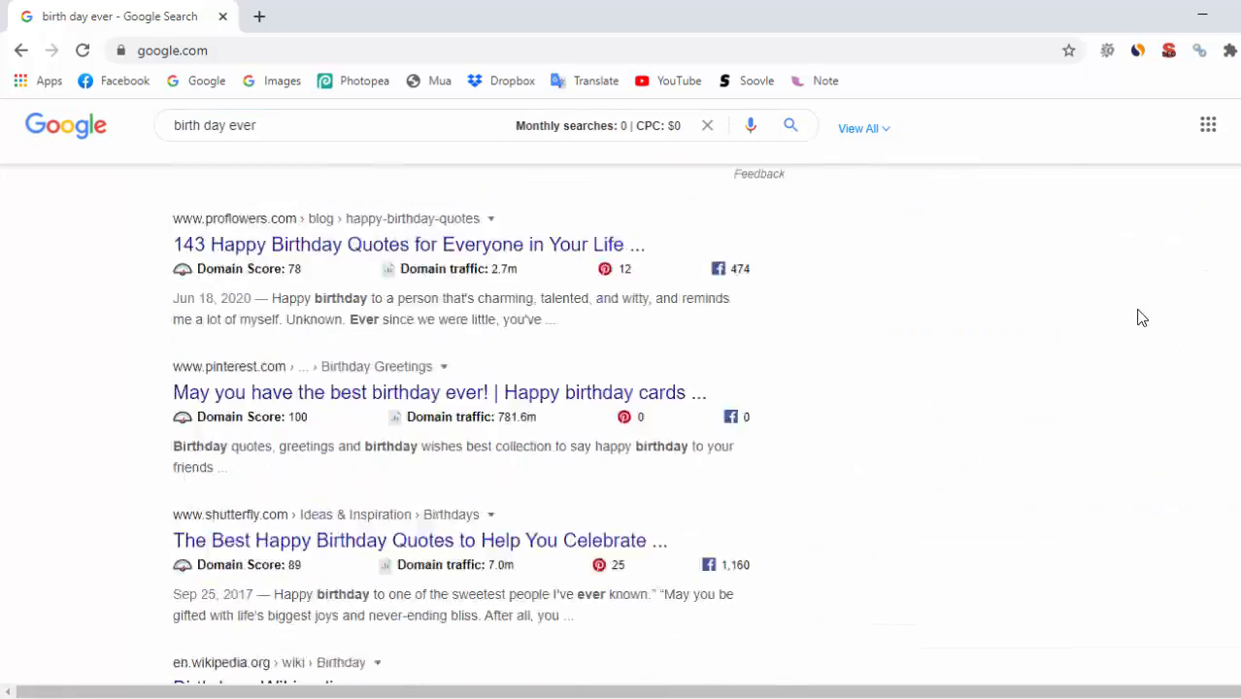
scroll(1142, 377, "down", 4)
scroll(1126, 373, "up", 12)
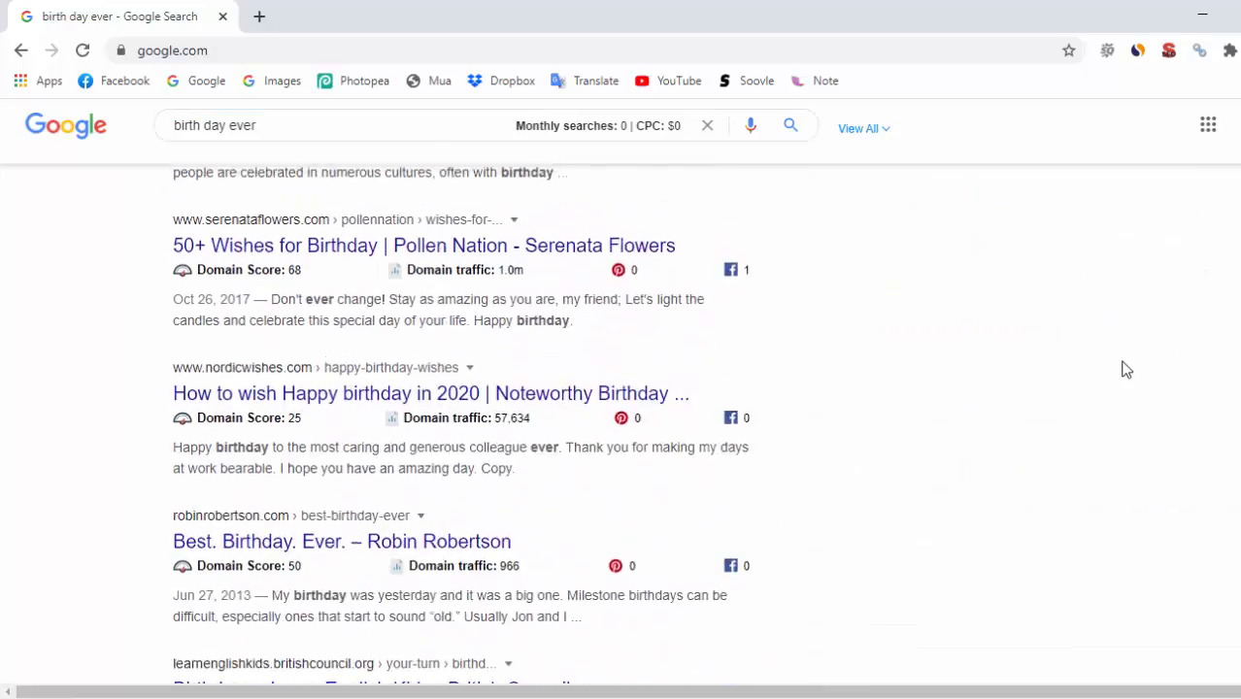
scroll(1124, 368, "up", 10)
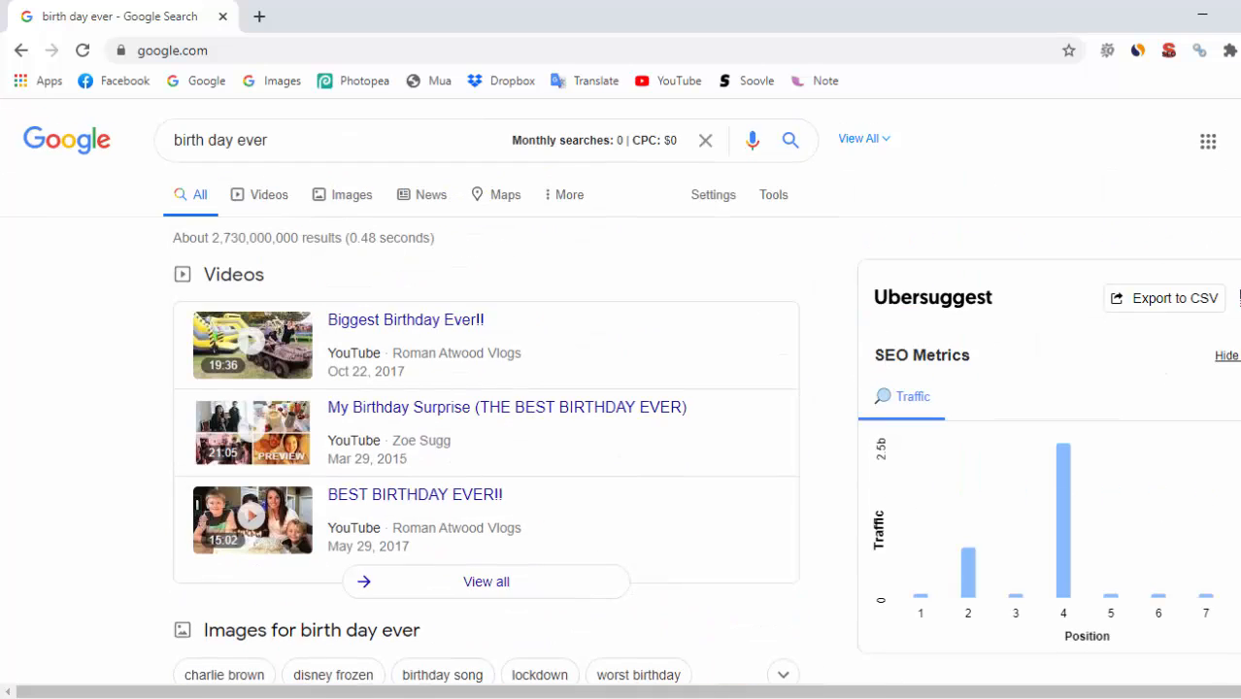
scroll(904, 444, "down", 2)
scroll(988, 414, "down", 3)
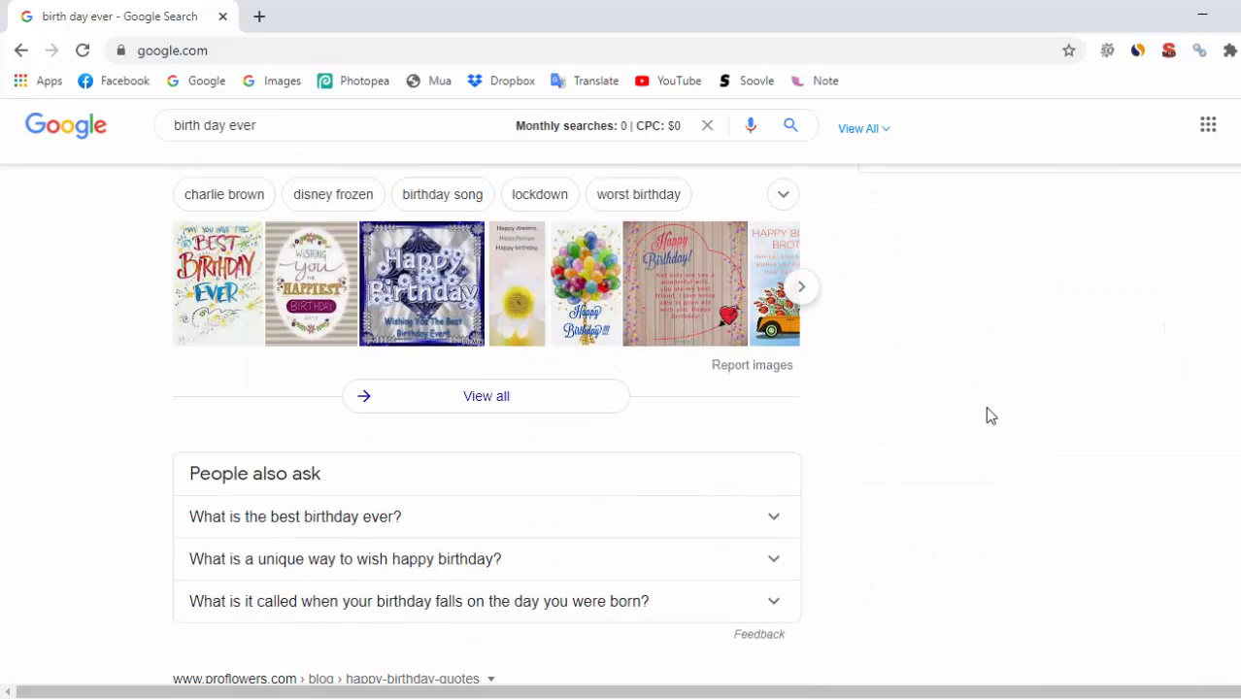
scroll(981, 369, "up", 5)
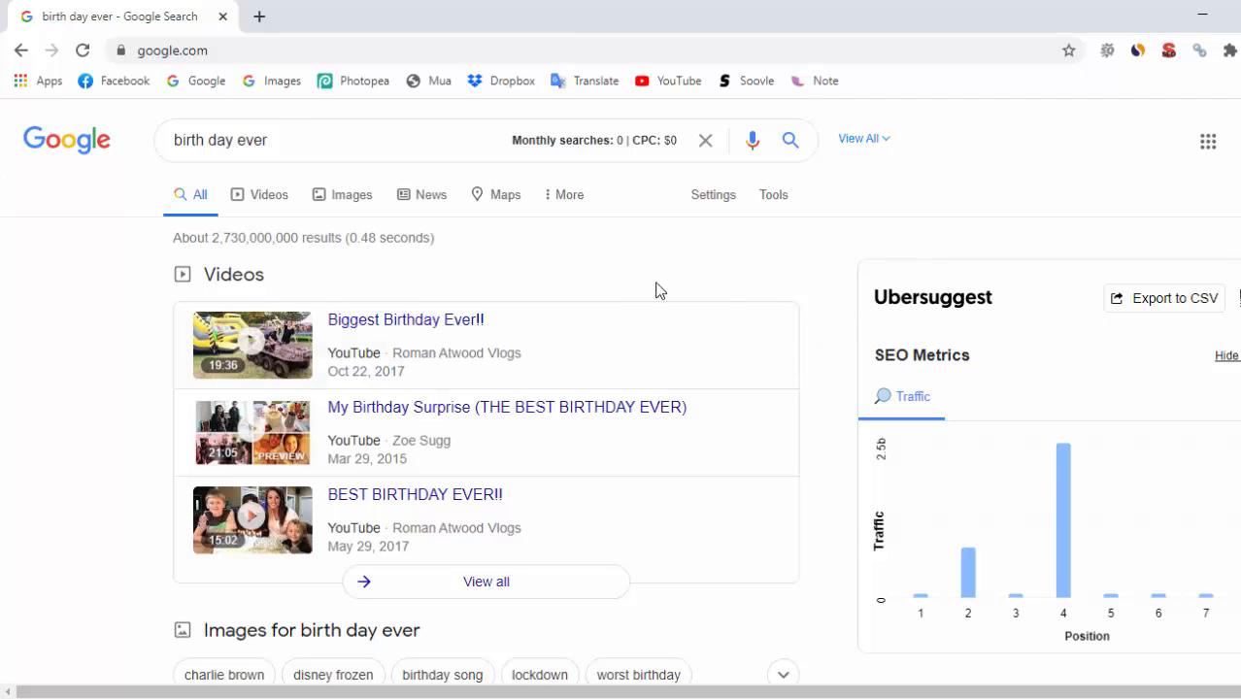
left_click_drag(324, 144, 160, 132)
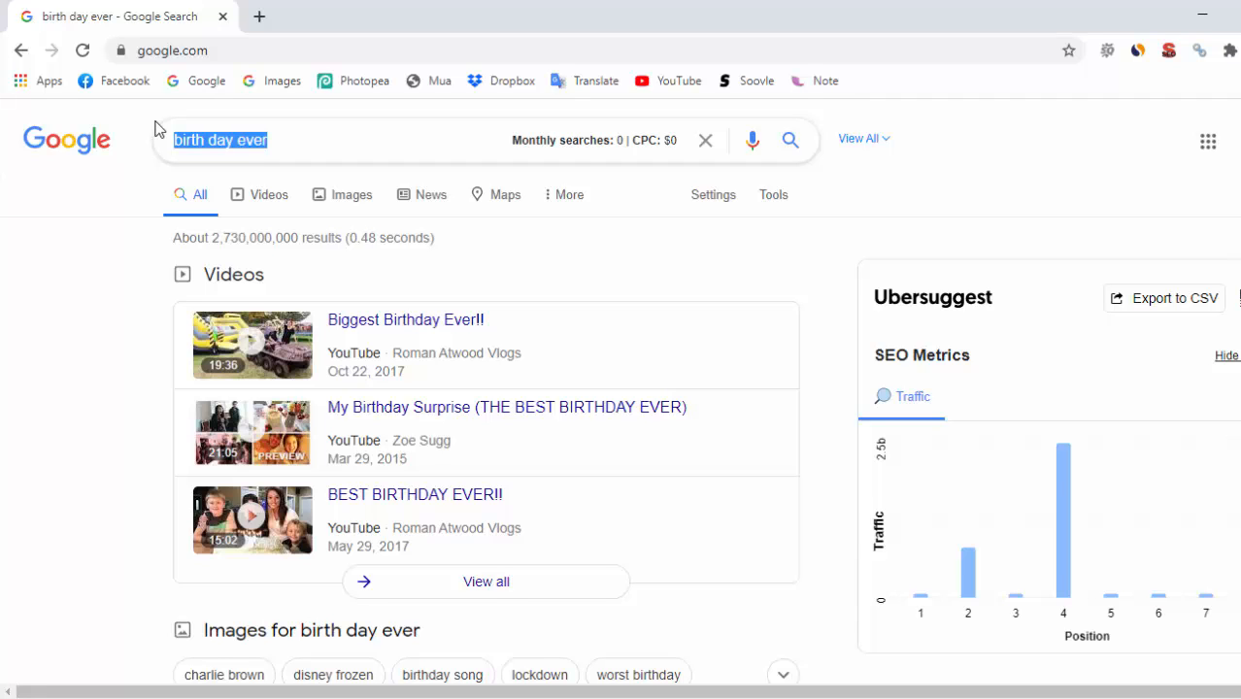
Search 'google my business' and open the Google My Business result in a new tab
type("google")
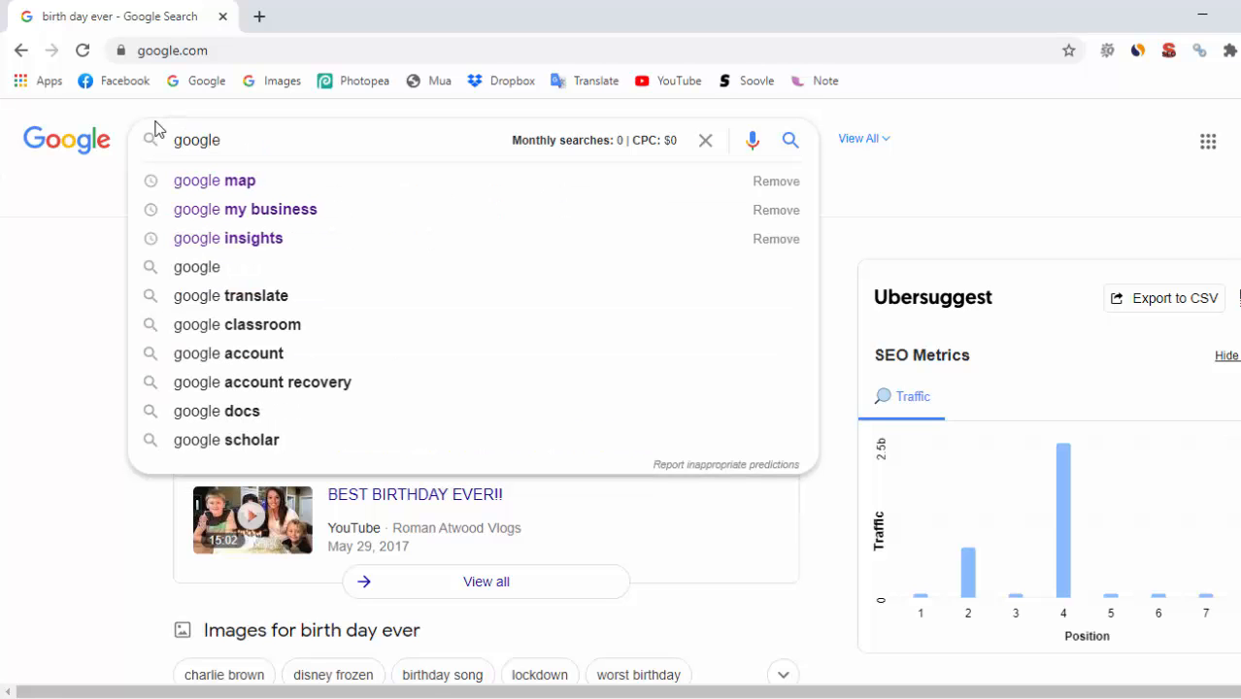
left_click(300, 210)
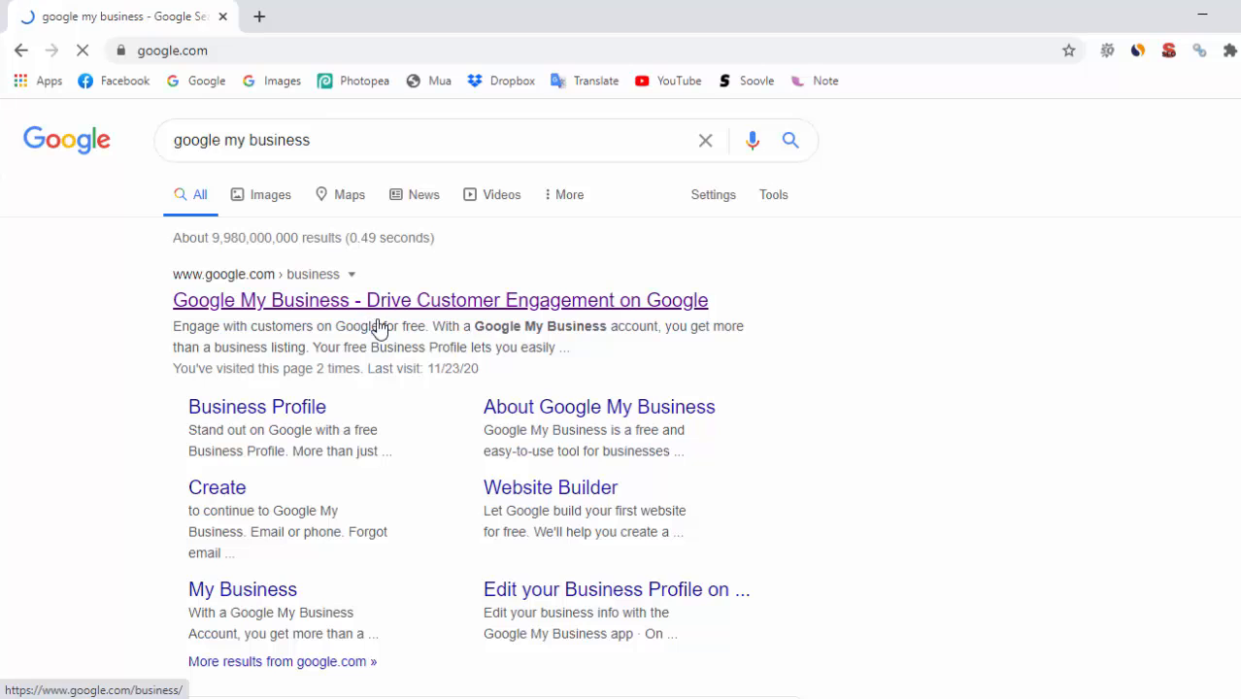
right_click(313, 304)
left_click(430, 324)
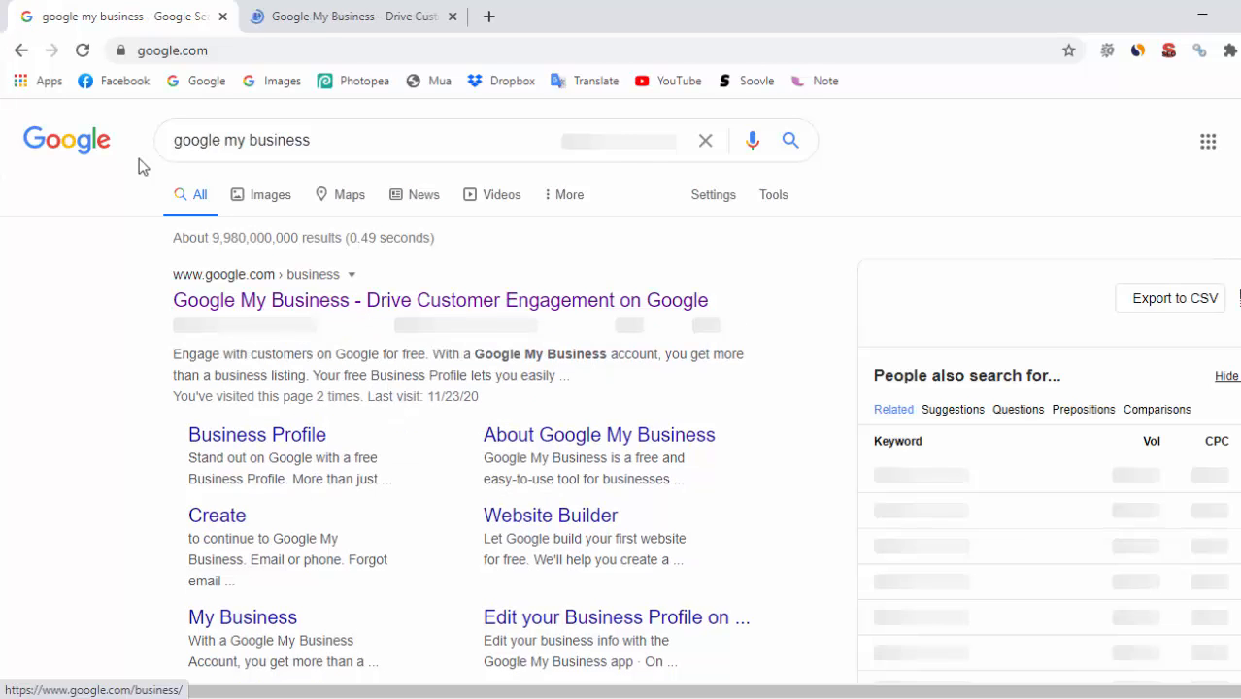
Search 'google map', open Google Maps in a new tab, and show the My Business tab
left_click(21, 50)
left_click_drag(296, 138, 1, 98)
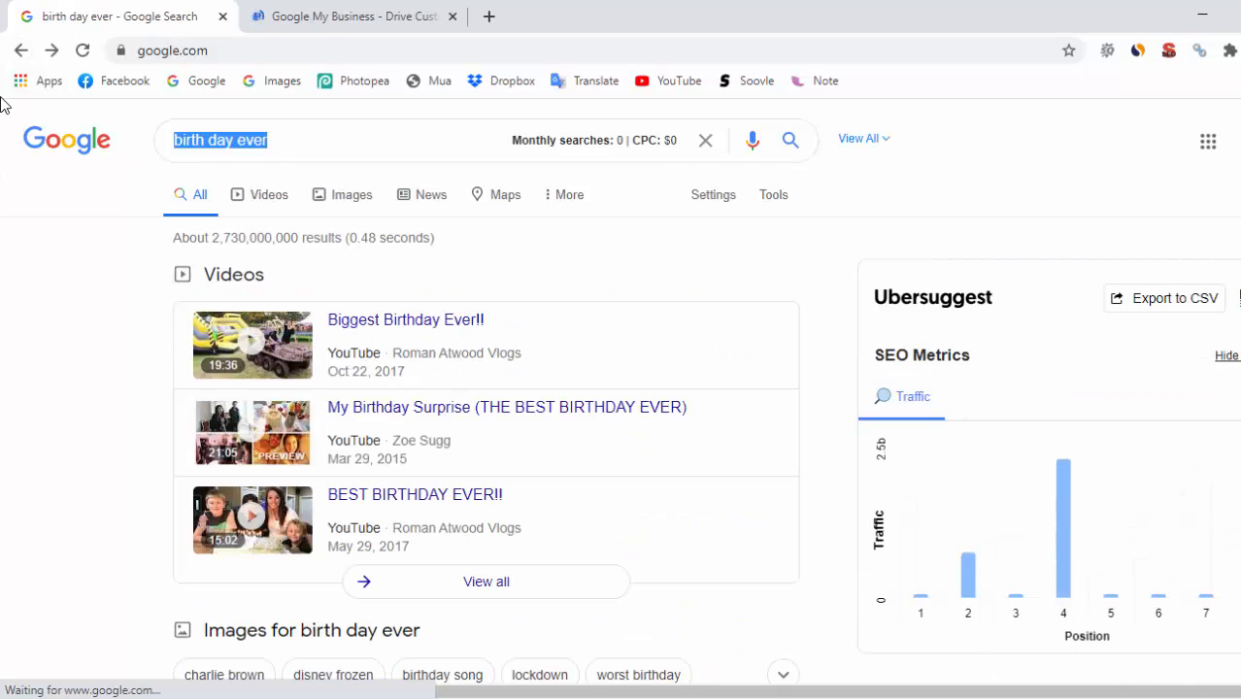
type("google map")
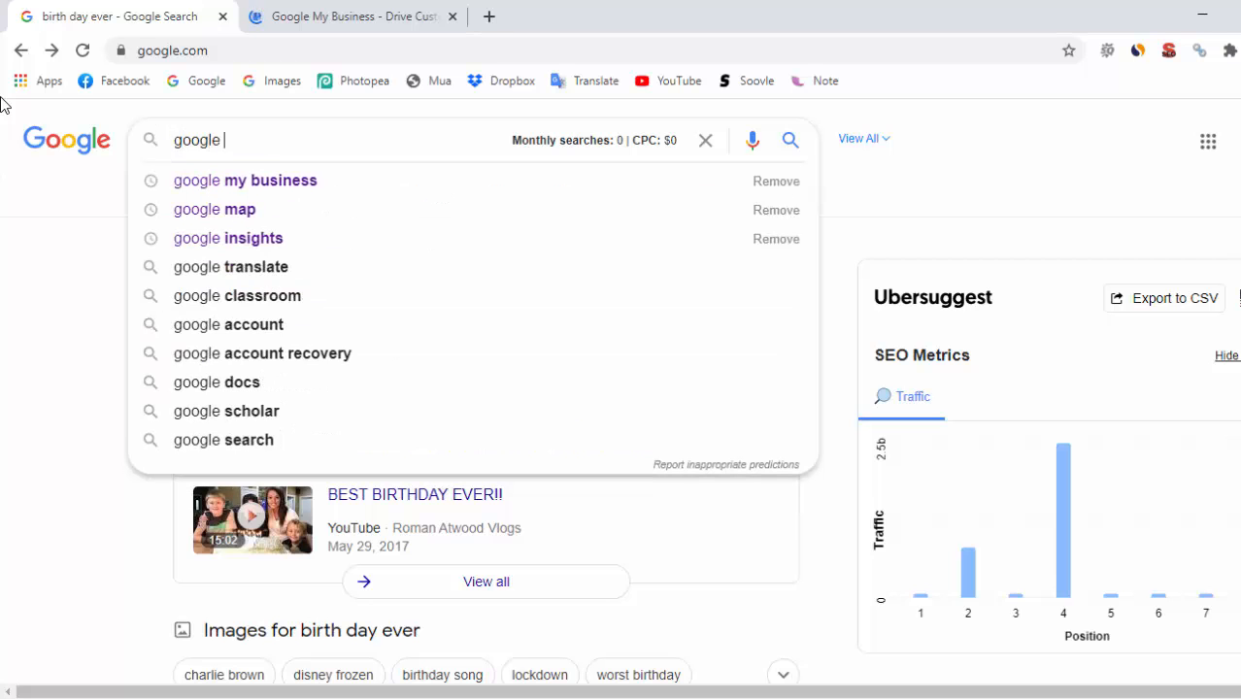
key("Return")
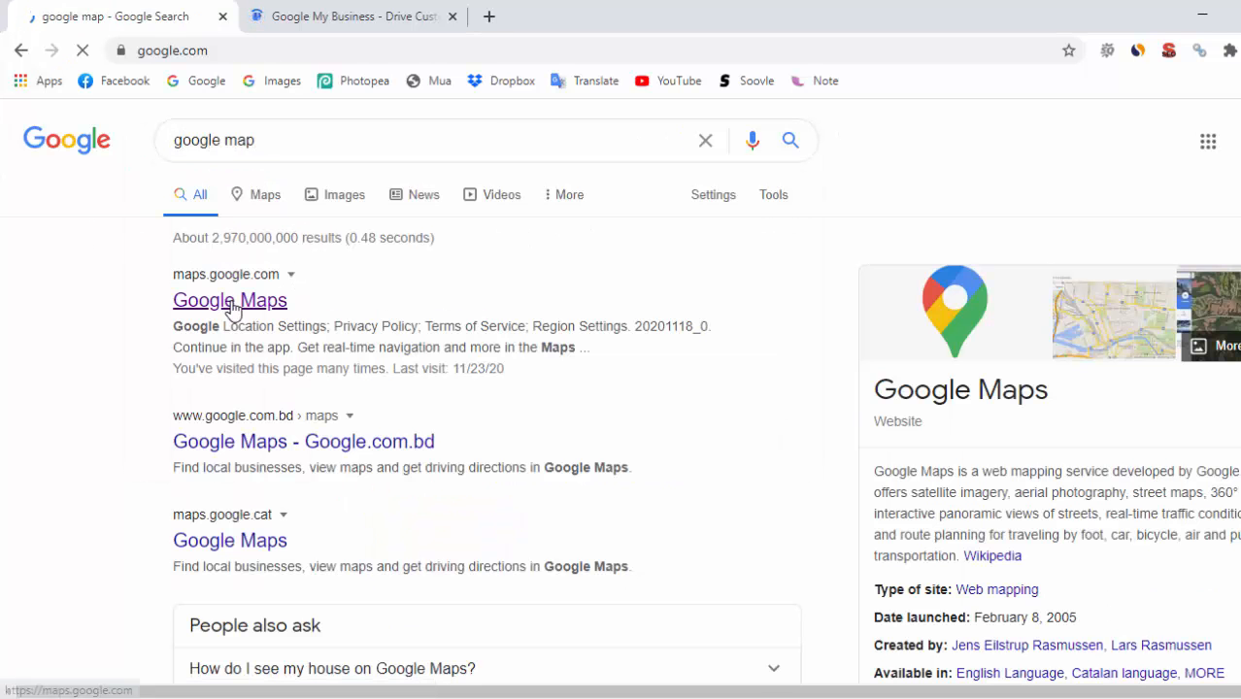
right_click(238, 306)
left_click(254, 317)
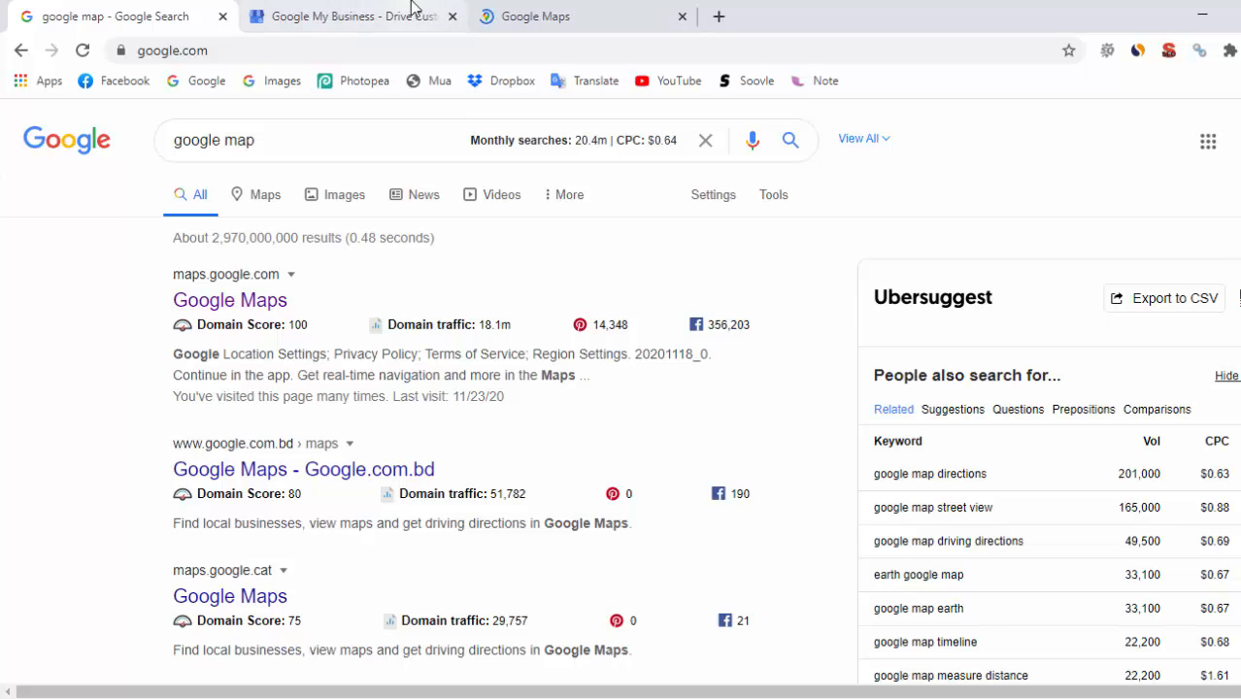
left_click(325, 7)
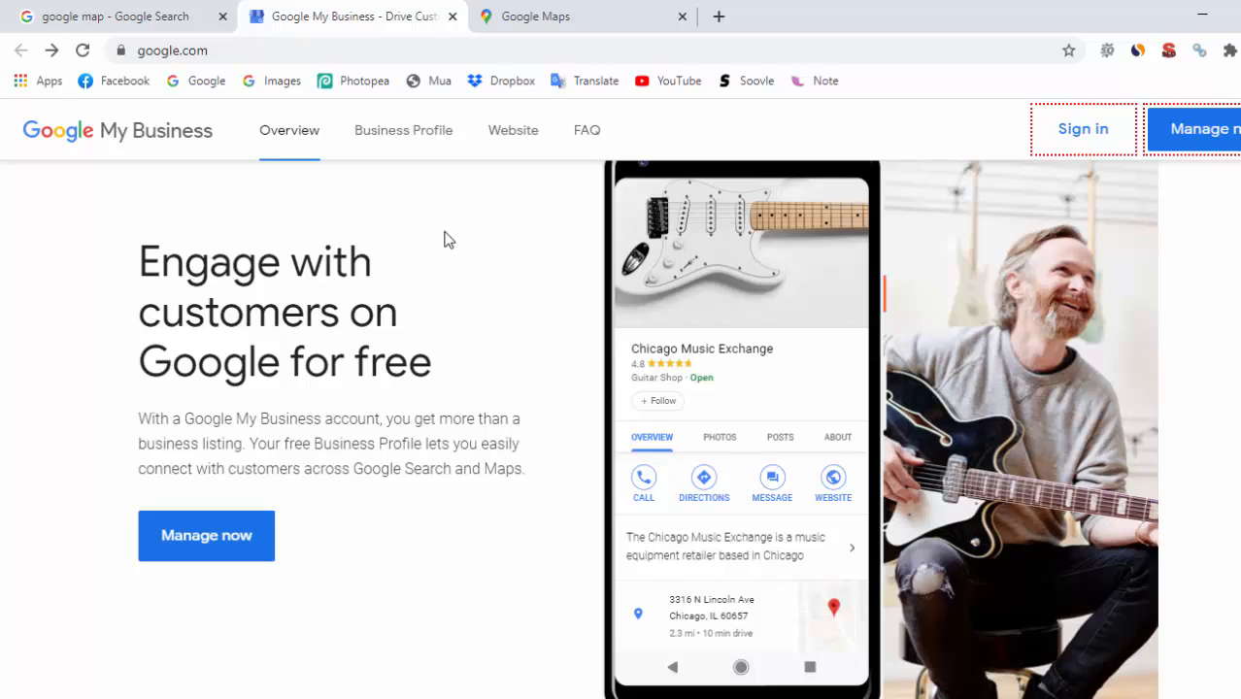
Close the My Business tab and open the Birth Day Ever place from your Maps contribution edits
left_click(450, 18)
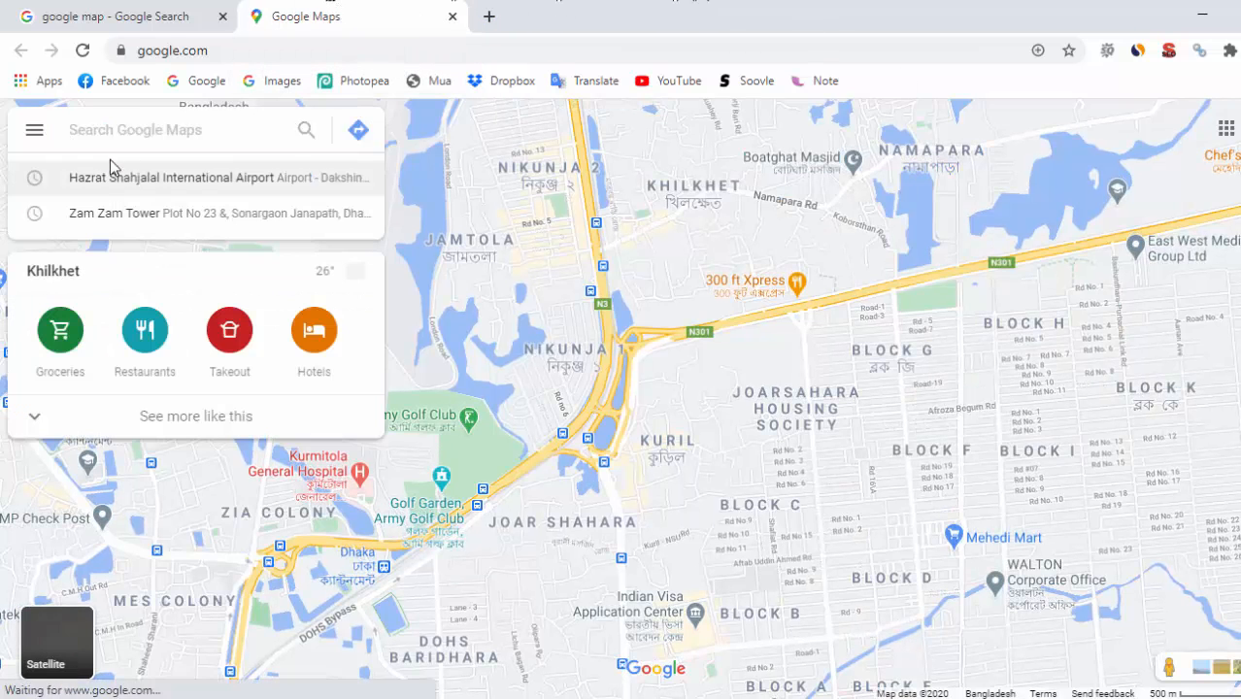
left_click(197, 50)
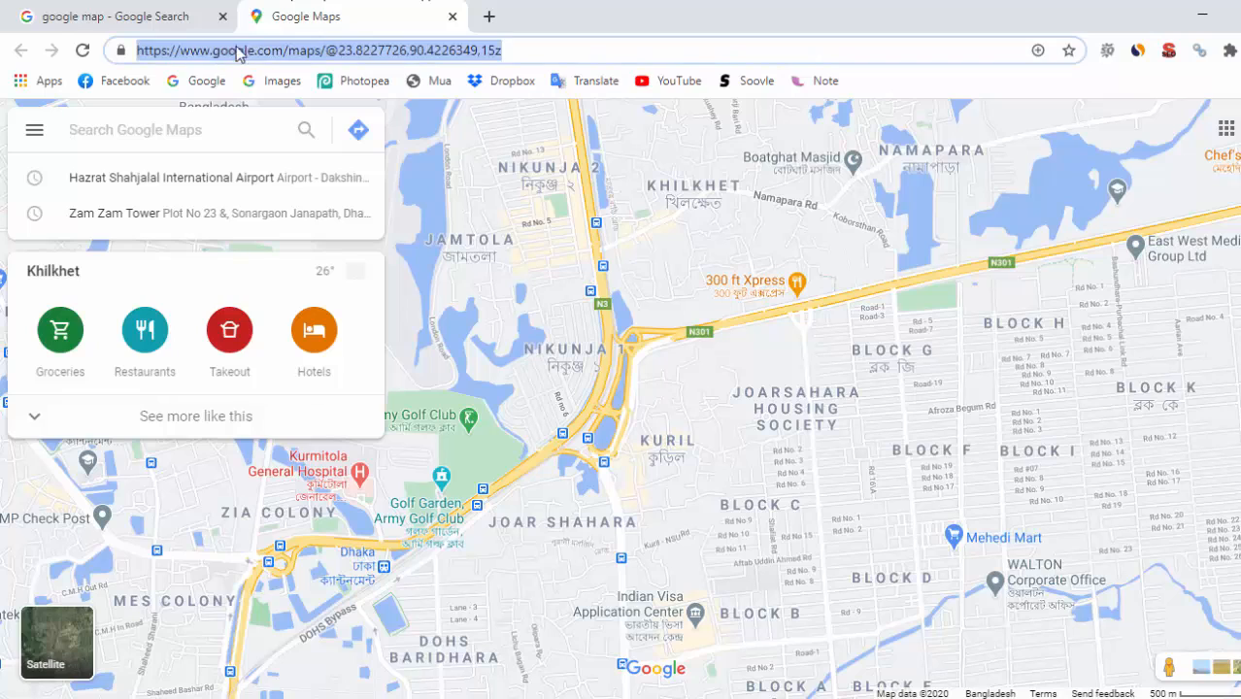
left_click(34, 132)
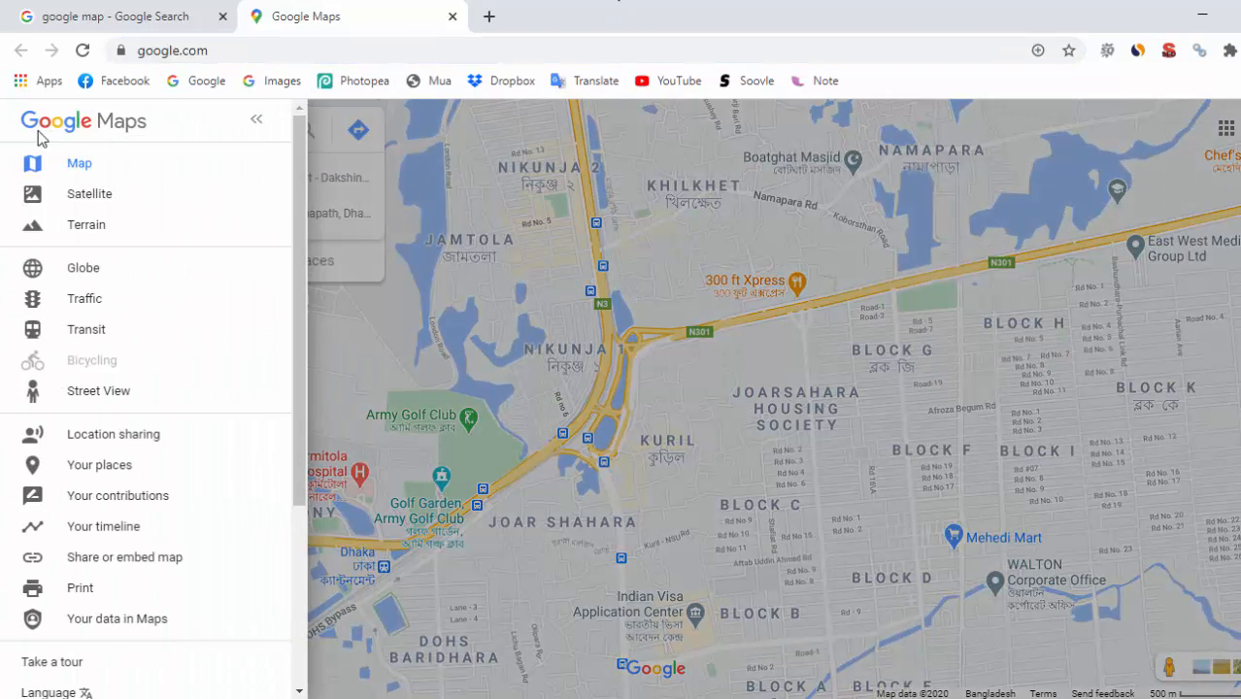
left_click(142, 497)
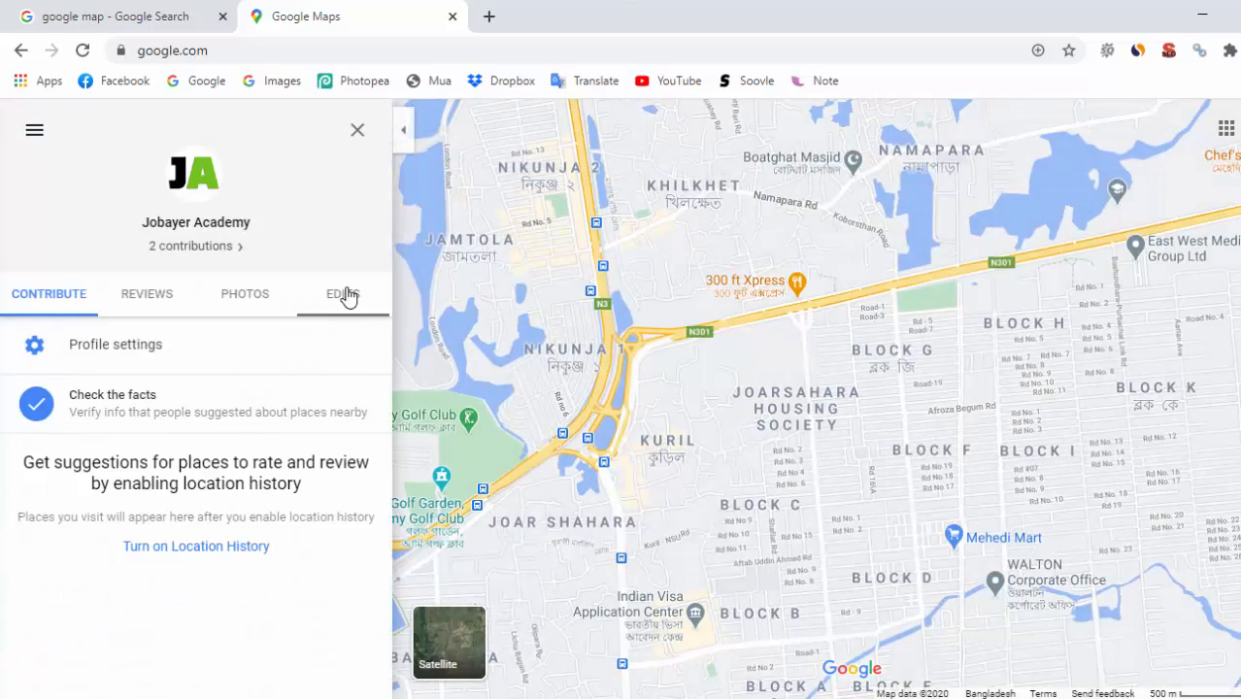
left_click(347, 294)
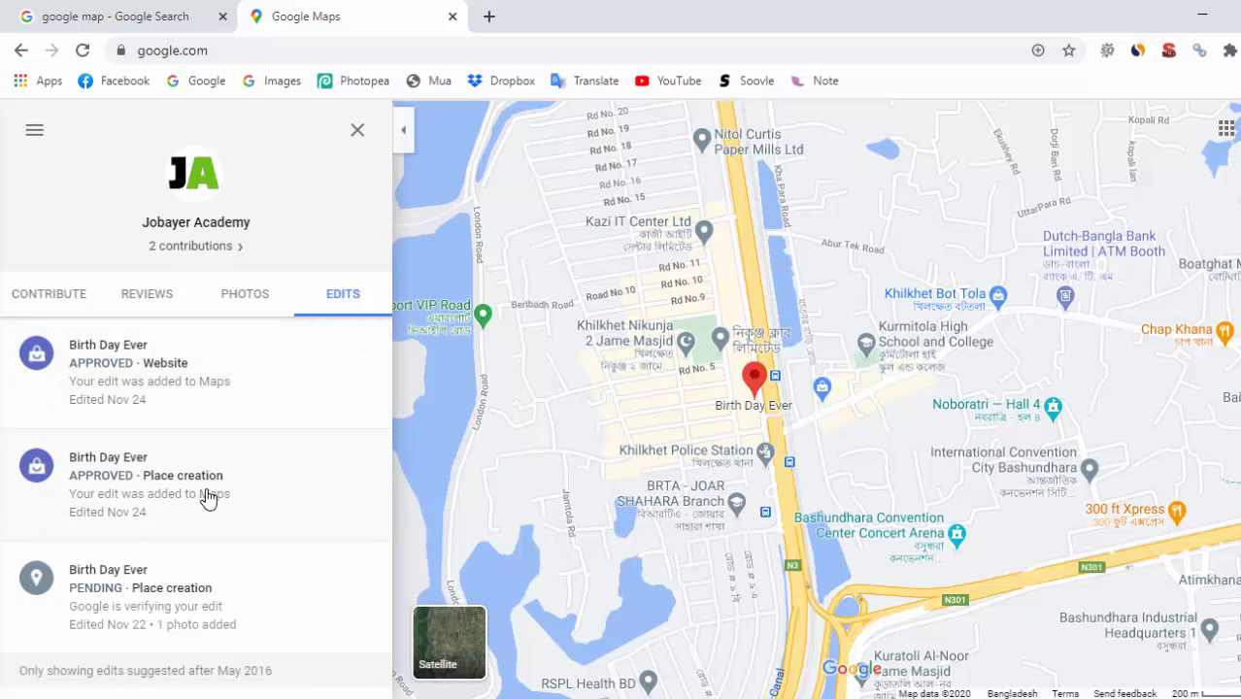
left_click(190, 490)
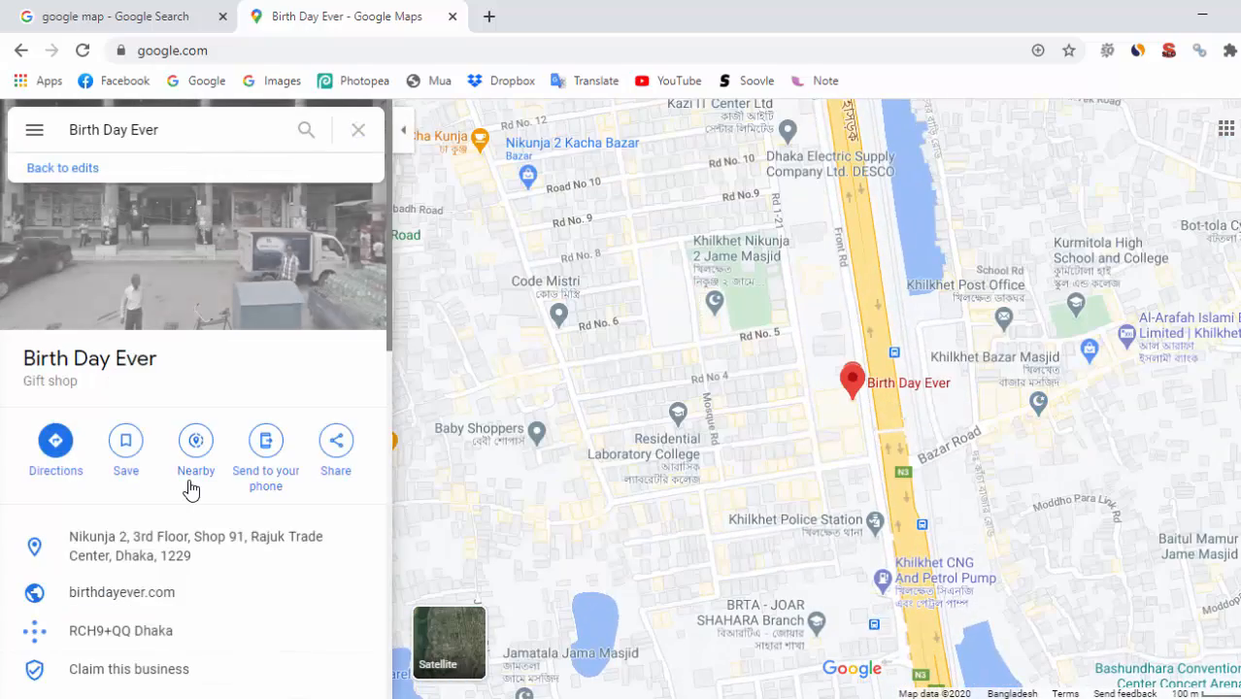
scroll(272, 475, "down", 2)
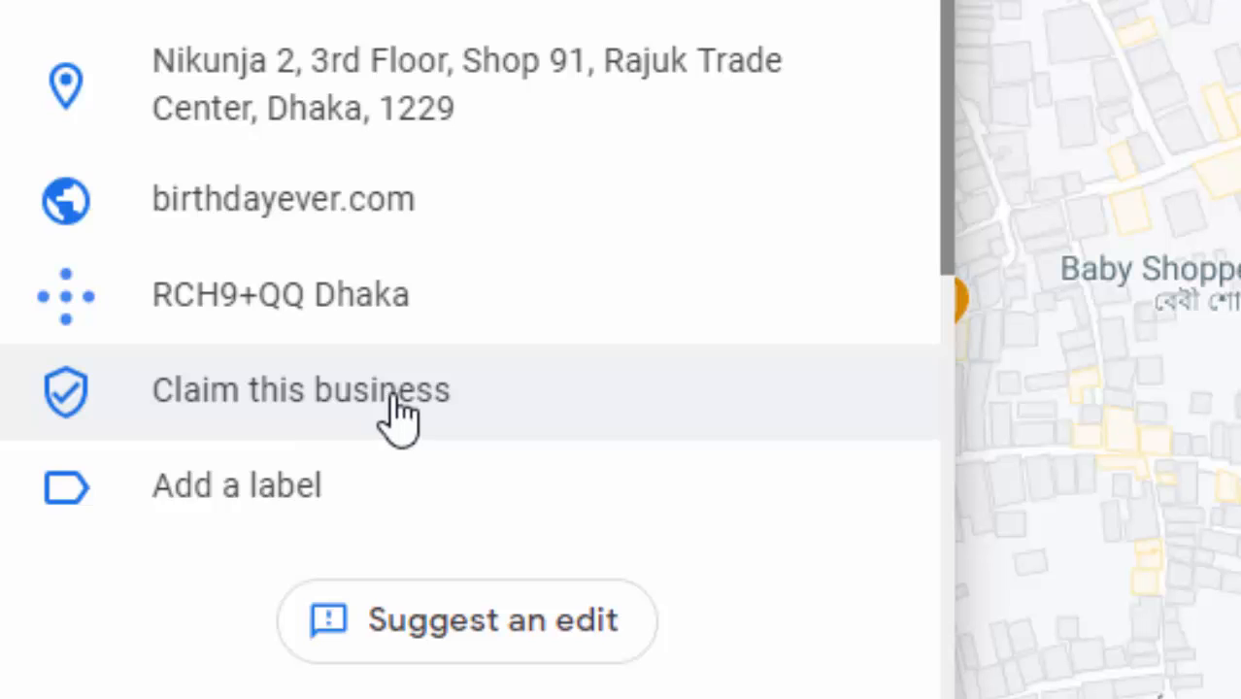
Claim the Birth Day Ever business and choose Manage now on Get your business on Google
left_click(398, 408)
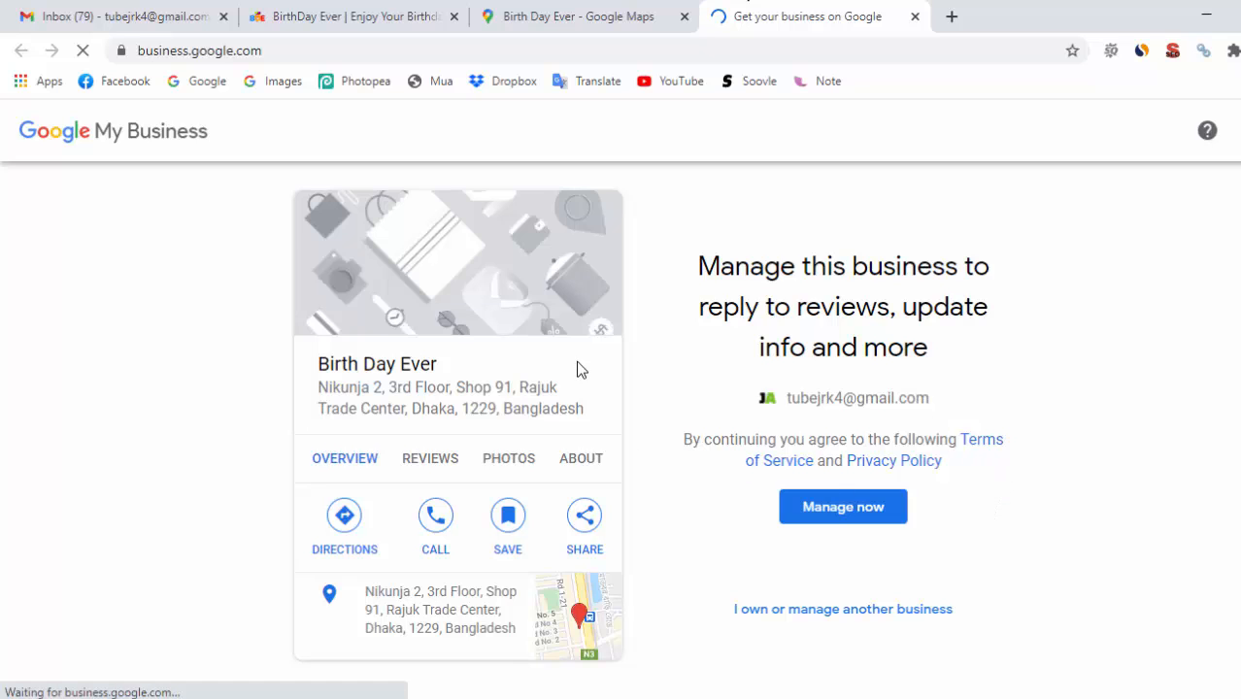
scroll(1016, 462, "down", 1)
scroll(875, 396, "up", 1)
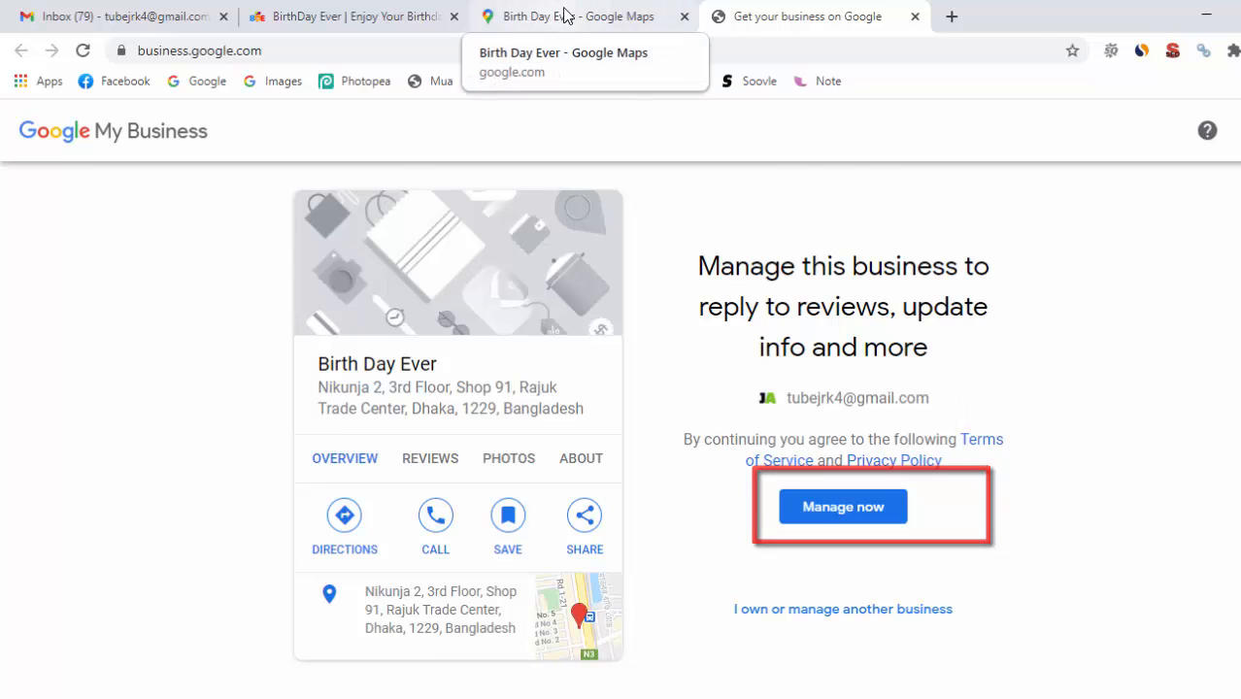
left_click(561, 31)
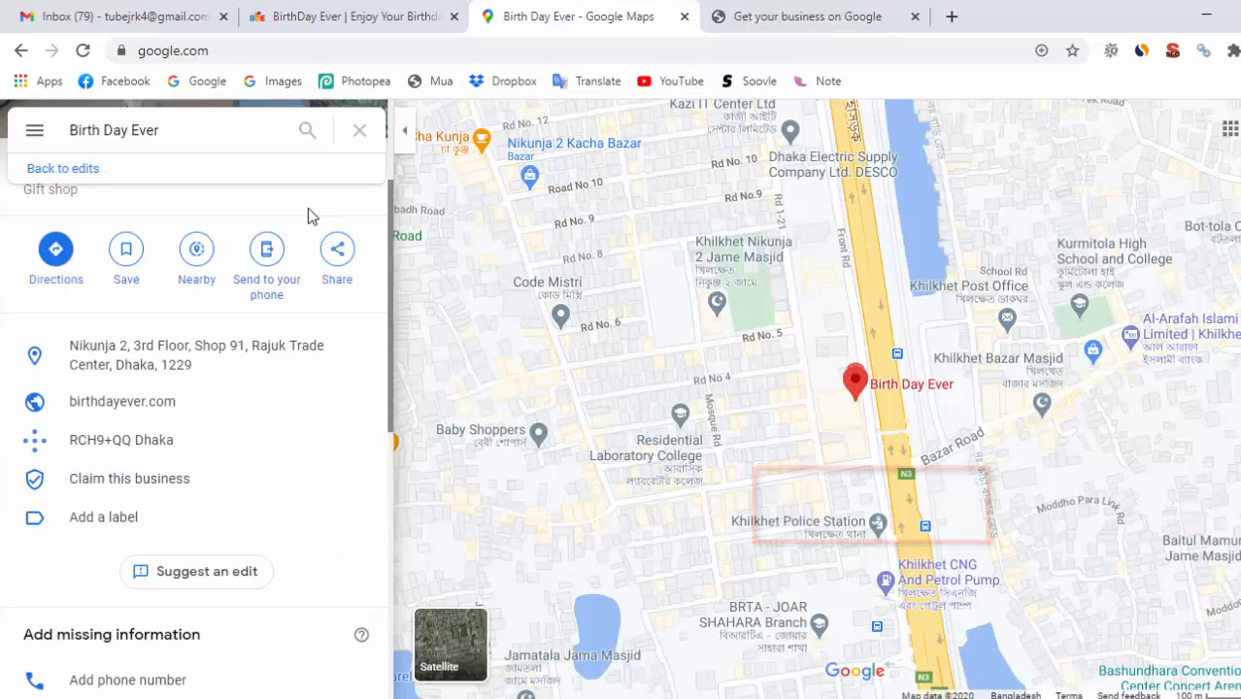
left_click(782, 13)
left_click(838, 518)
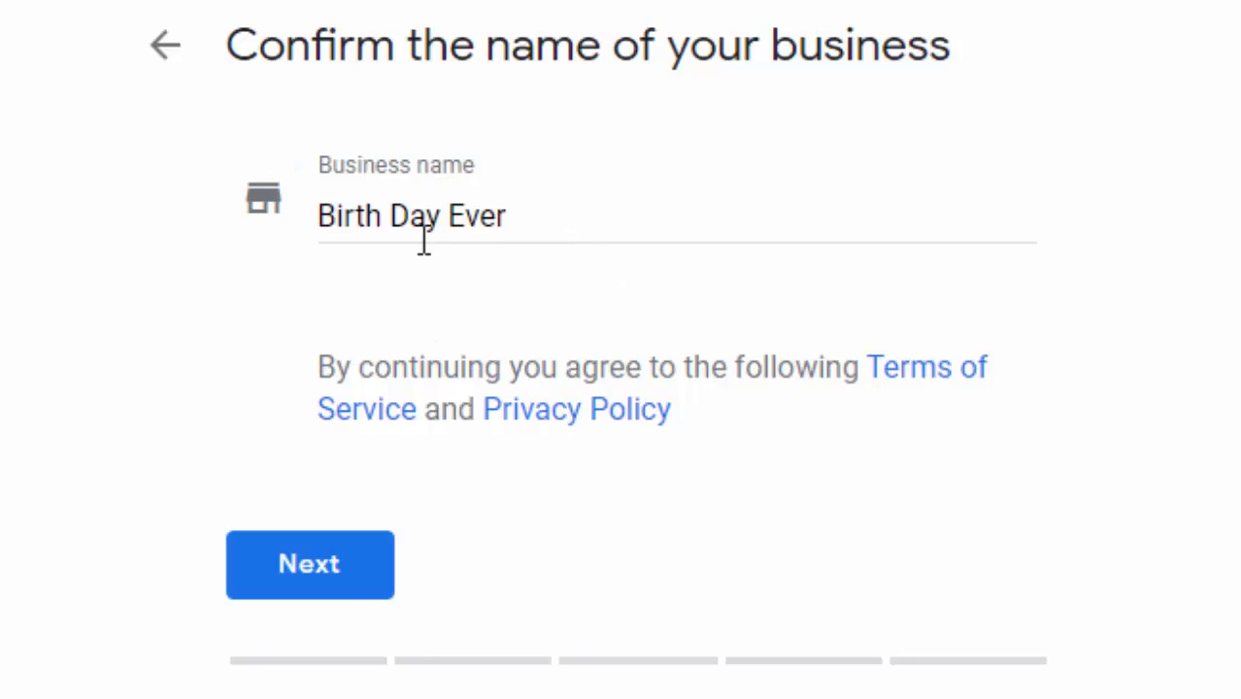
Confirm 'Birth Day Ever' as the business name and 'Gift shop' as its category
left_click(326, 573)
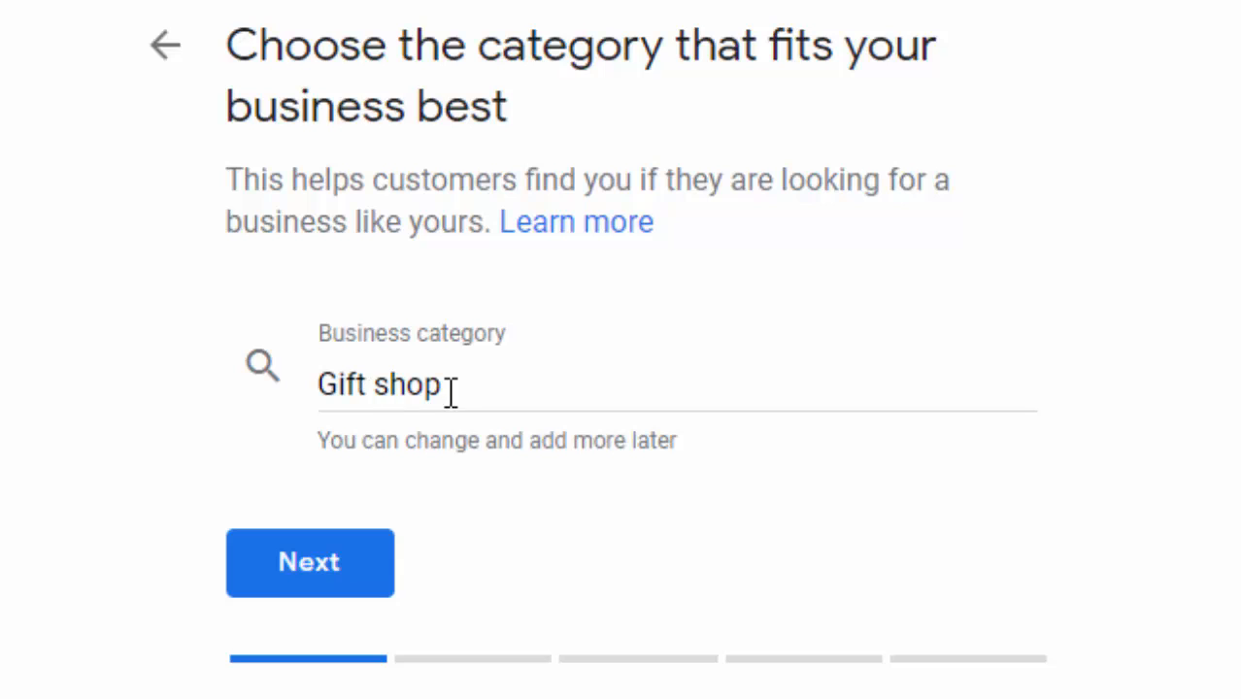
left_click(328, 572)
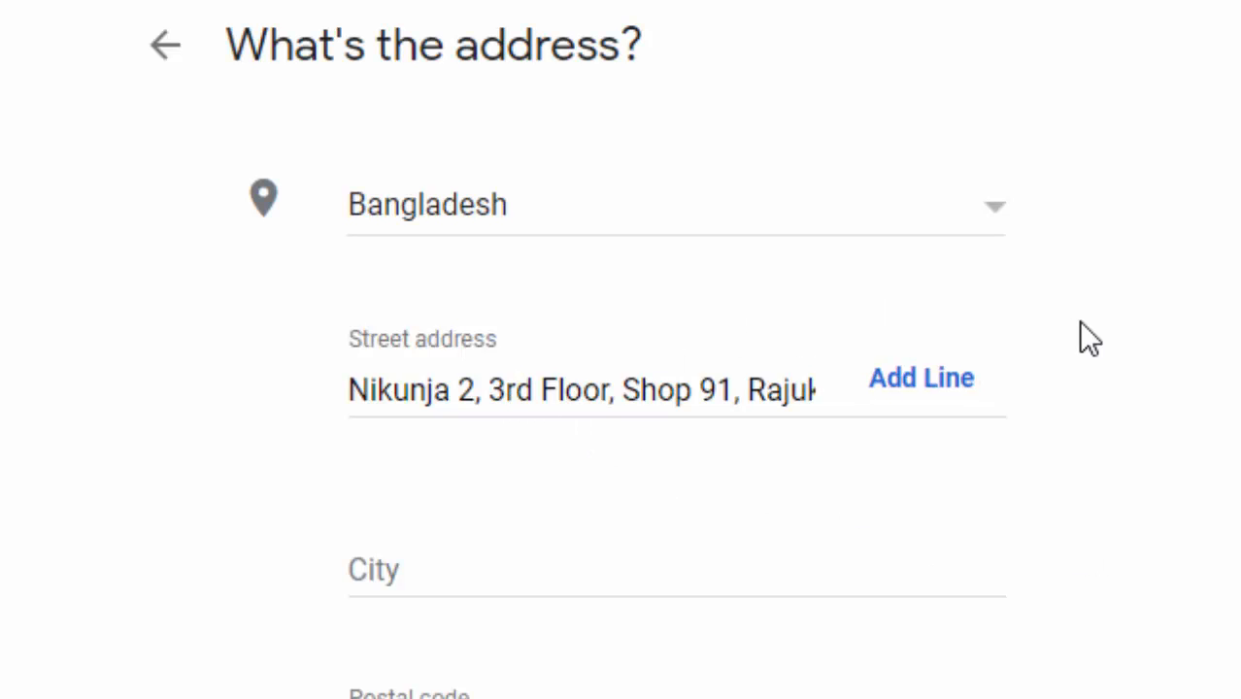
Enter Dhaka as the city in the shop's address and continue to the map step
scroll(791, 227, "down", 2)
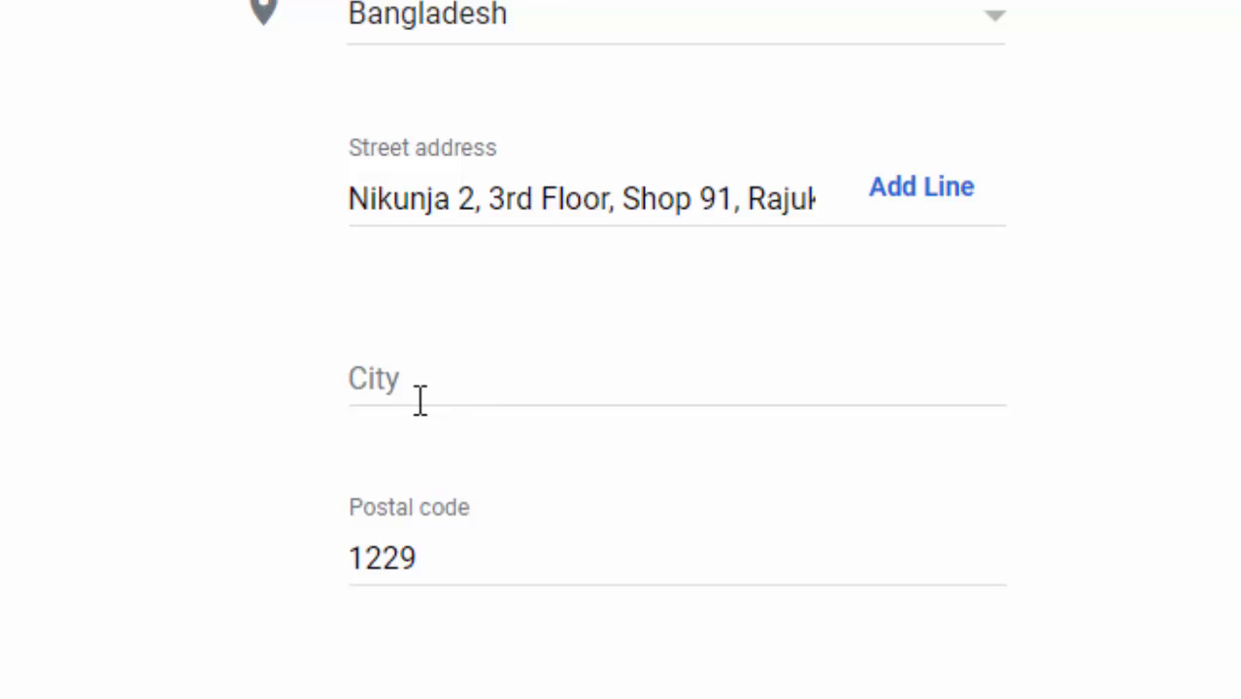
scroll(545, 442, "up", 2)
scroll(546, 443, "down", 2)
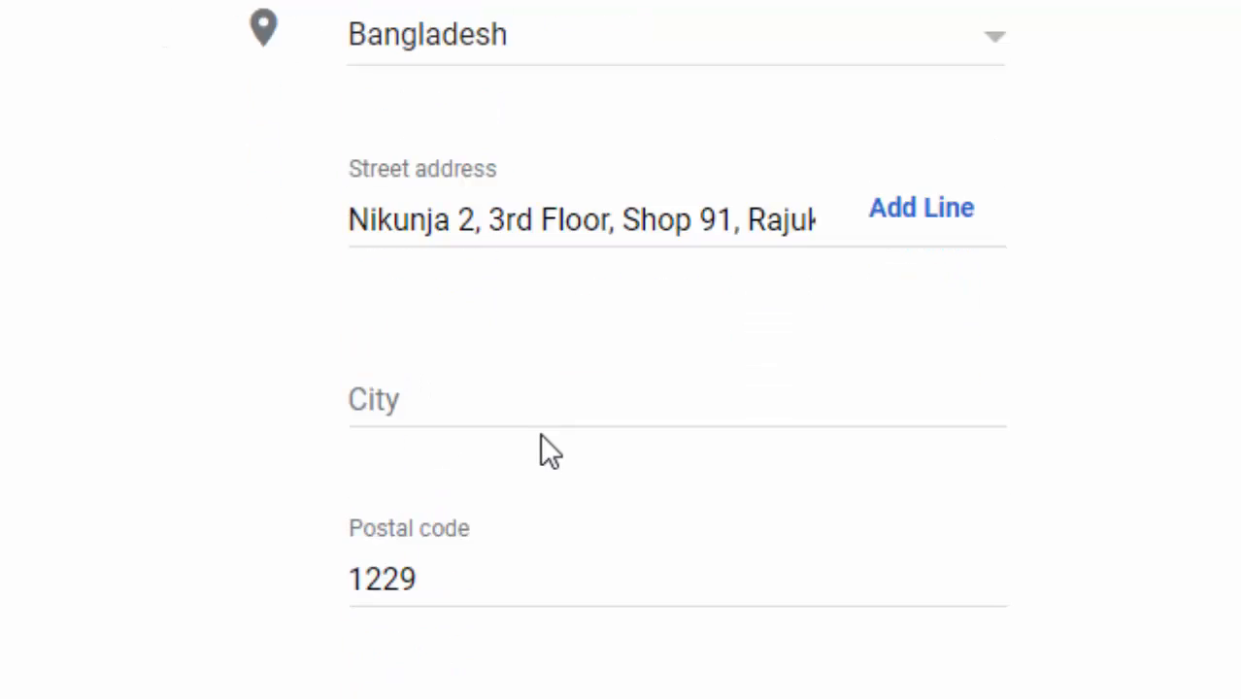
left_click(421, 385)
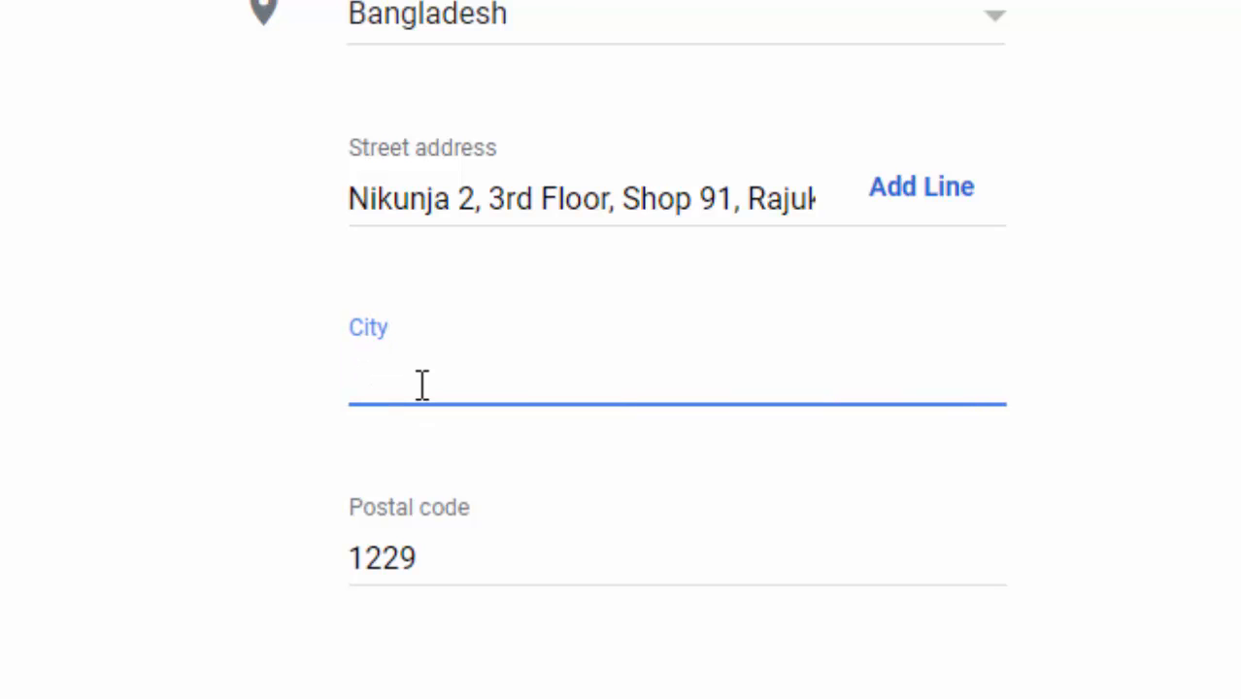
type("Dhaka")
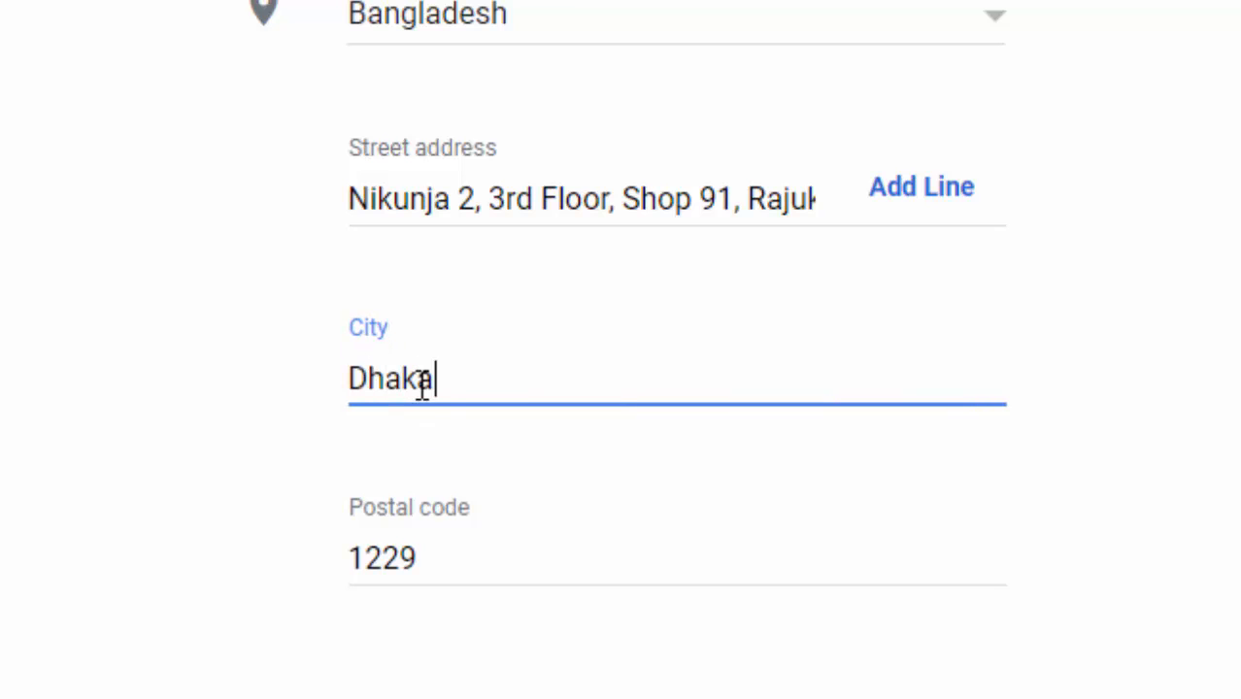
left_click(1198, 654)
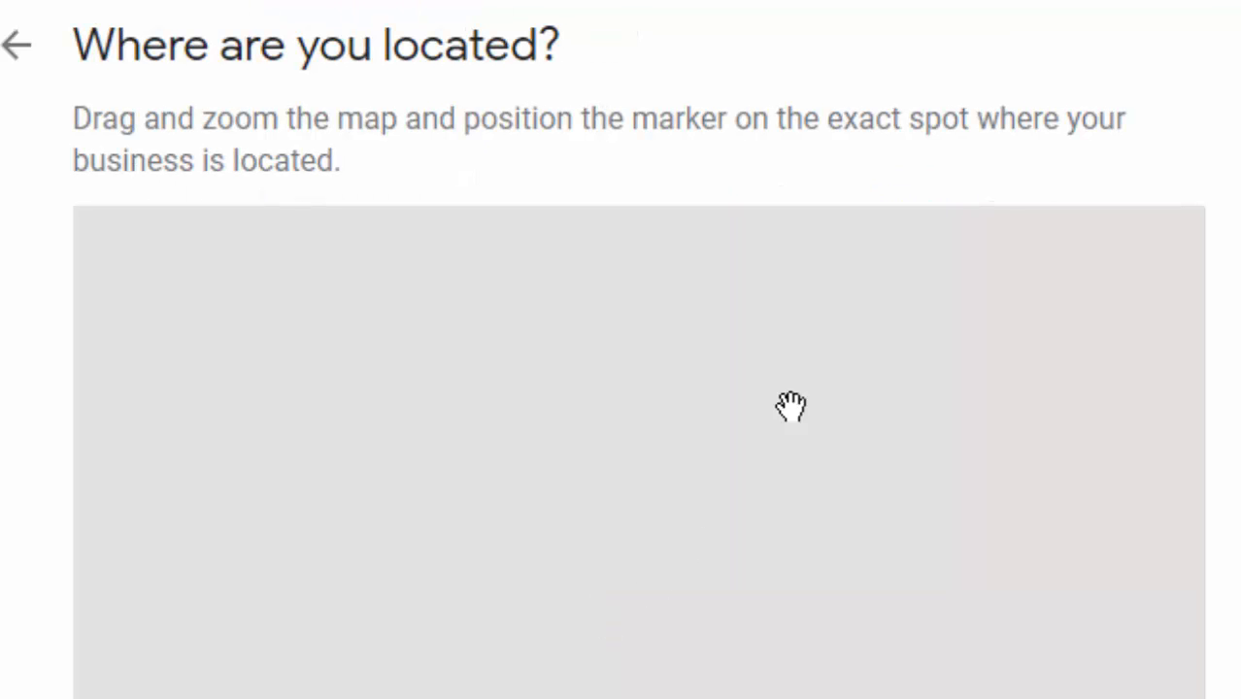
Accept the map marker at Nikunja 2 as the shop's location
scroll(1040, 304, "down", 4)
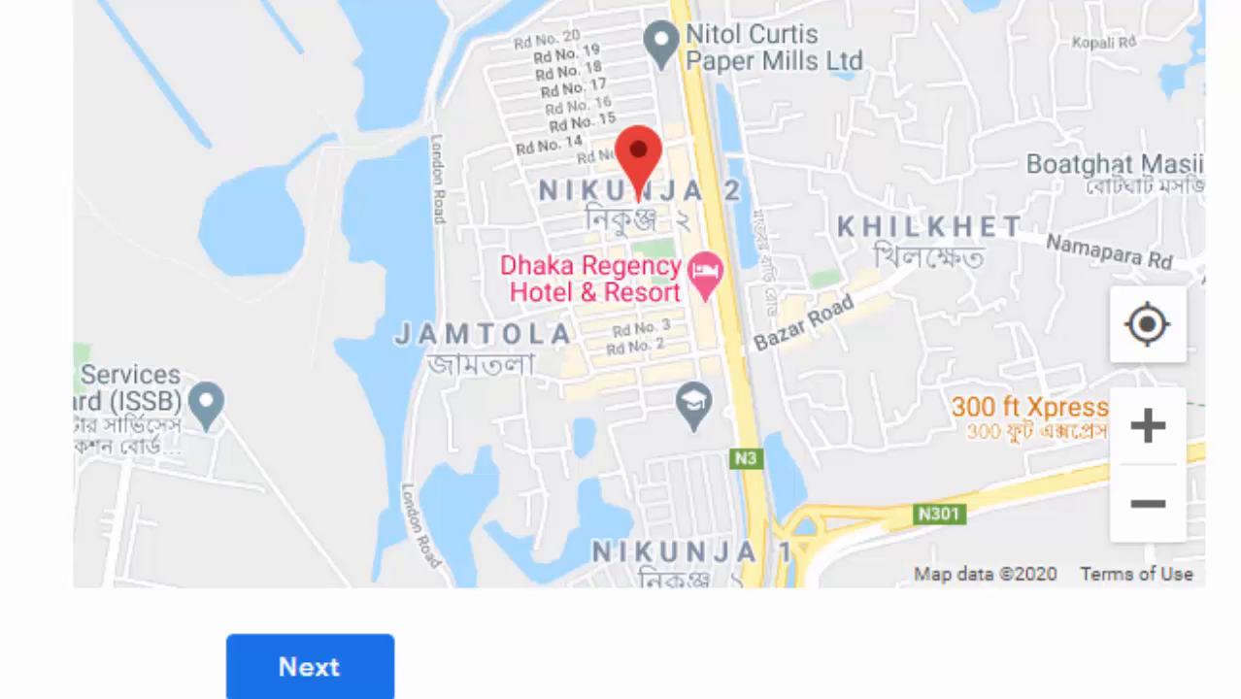
scroll(638, 350, "up", 2)
scroll(347, 583, "down", 2)
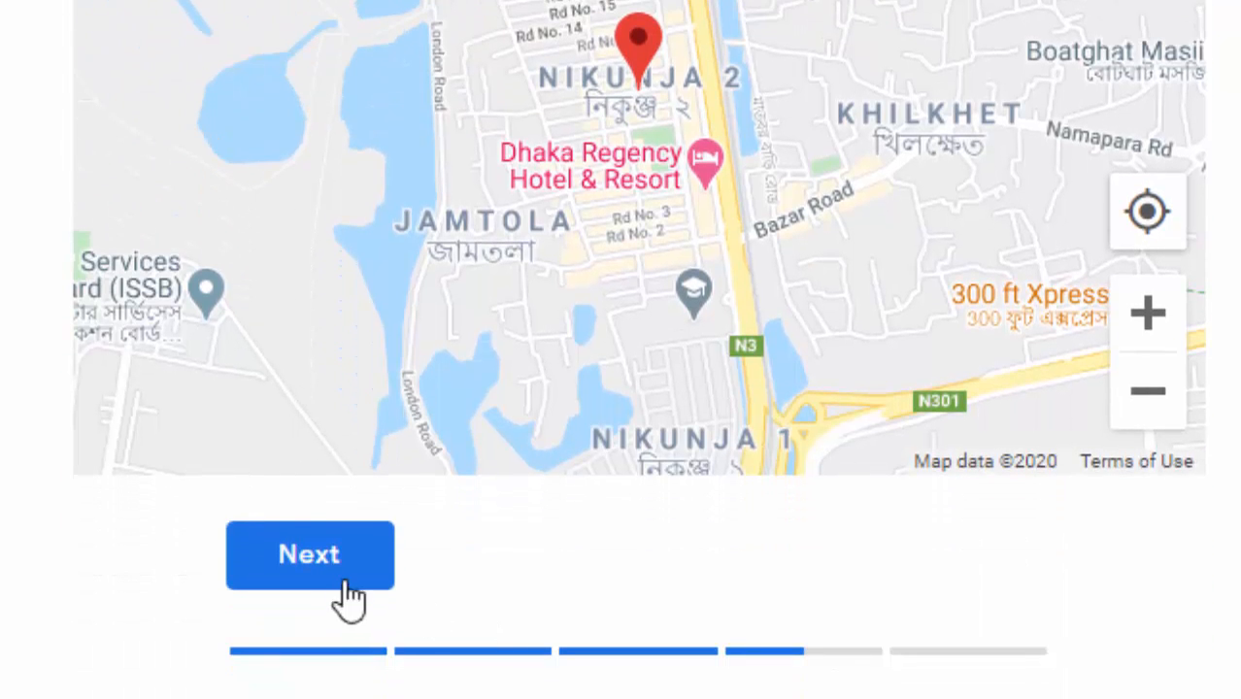
scroll(639, 349, "up", 4)
scroll(517, 643, "down", 5)
left_click(309, 571)
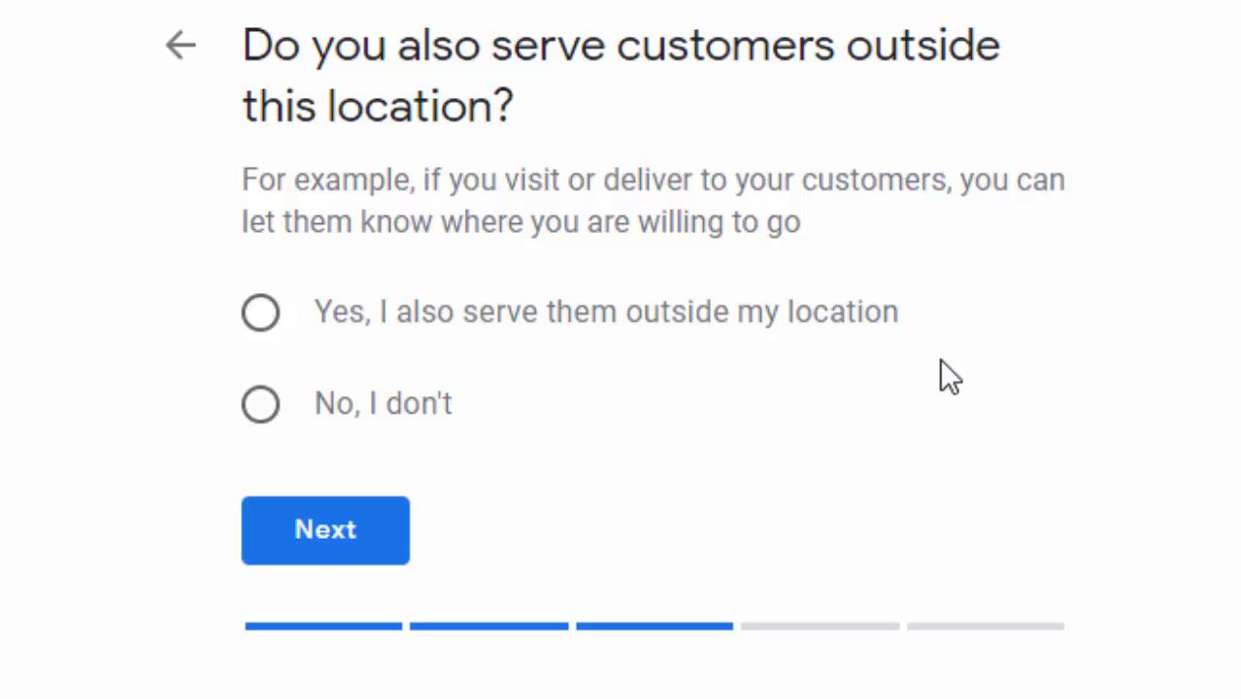
Answer Yes to serving customers outside the location and add no service areas
left_click(262, 313)
left_click(335, 522)
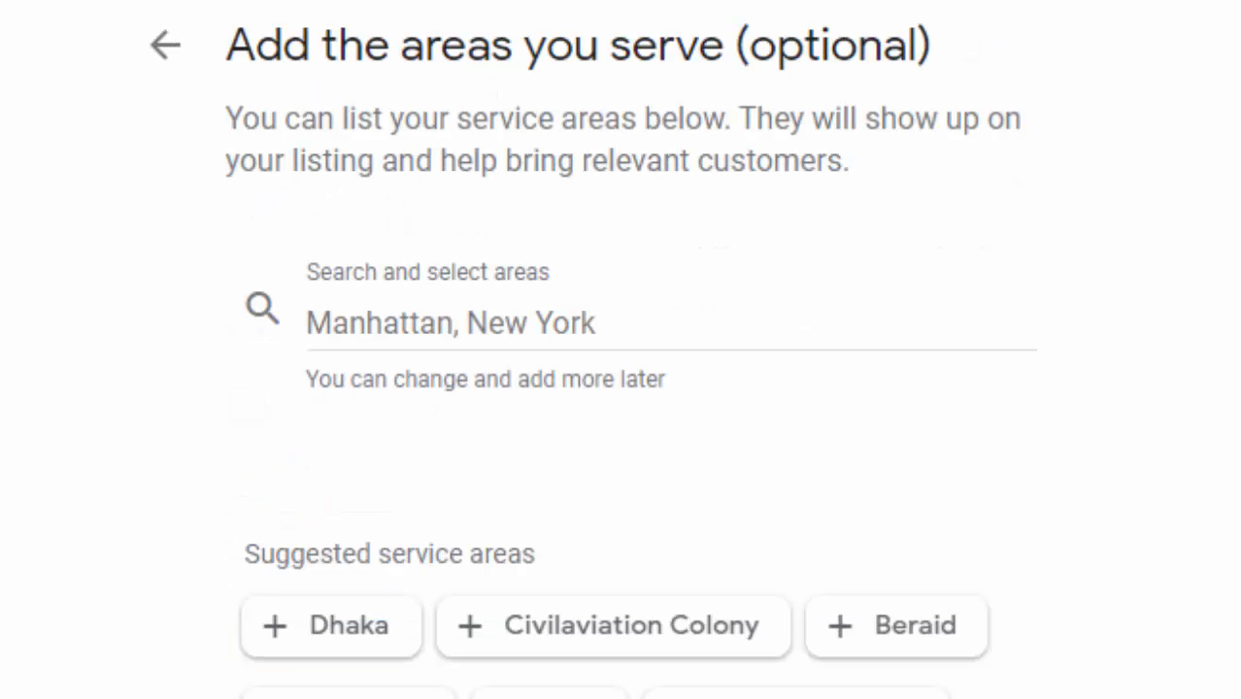
scroll(621, 388, "down", 2)
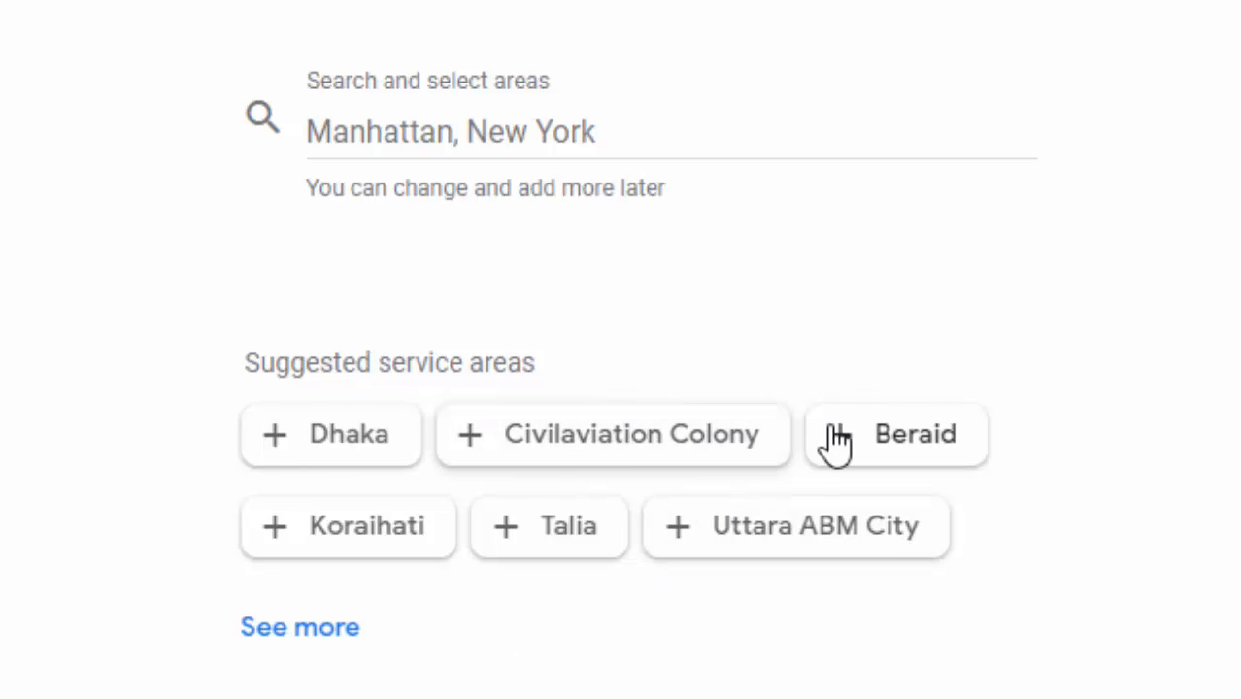
scroll(1070, 480, "up", 2)
scroll(1061, 462, "down", 4)
scroll(875, 620, "up", 3)
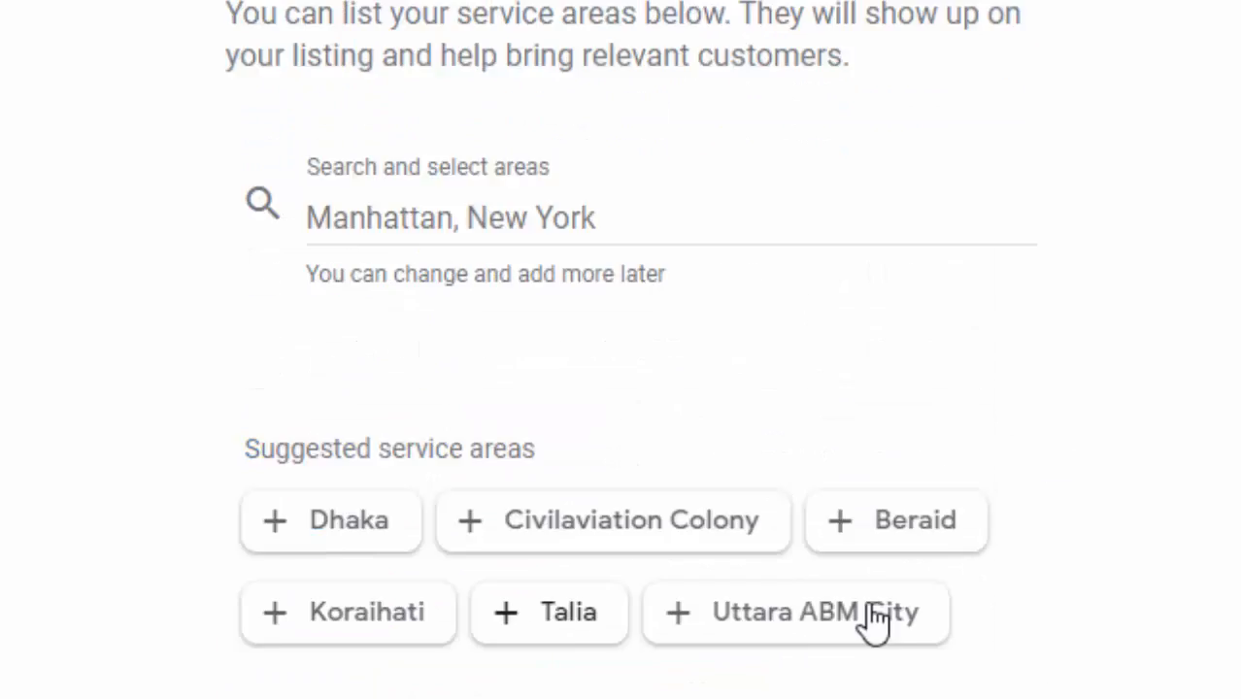
scroll(978, 618, "down", 1)
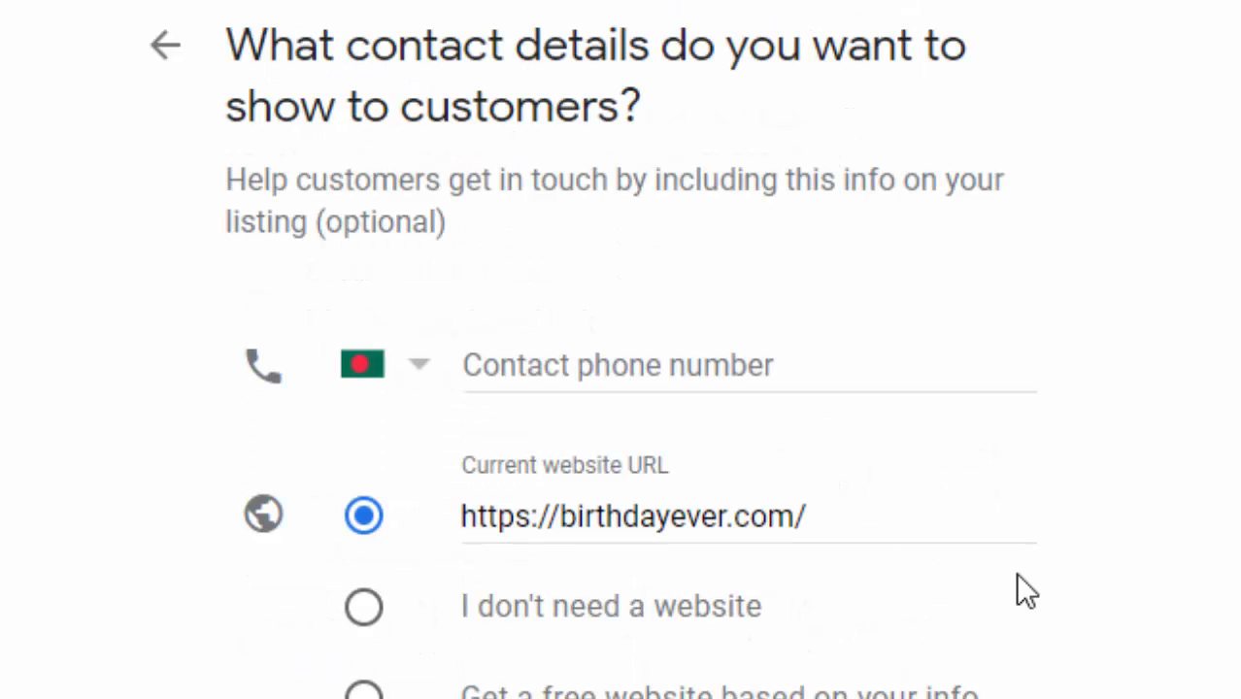
scroll(917, 383, "down", 1)
scroll(1134, 449, "down", 2)
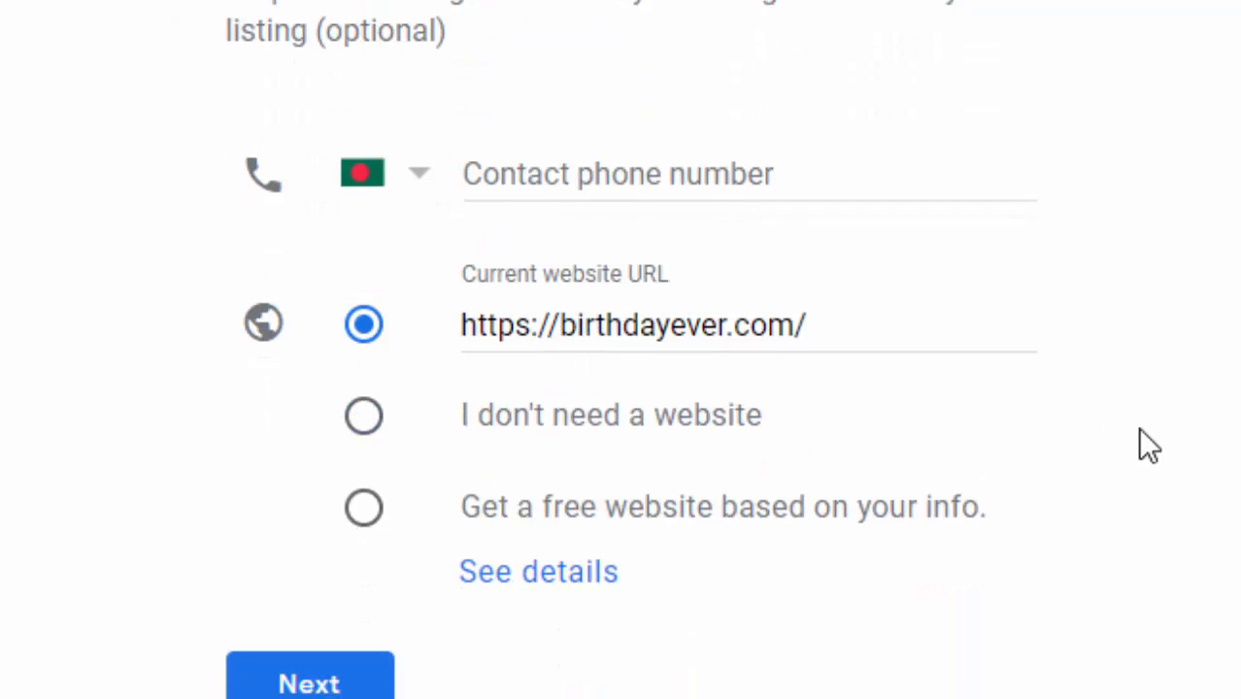
scroll(630, 349, "up", 2)
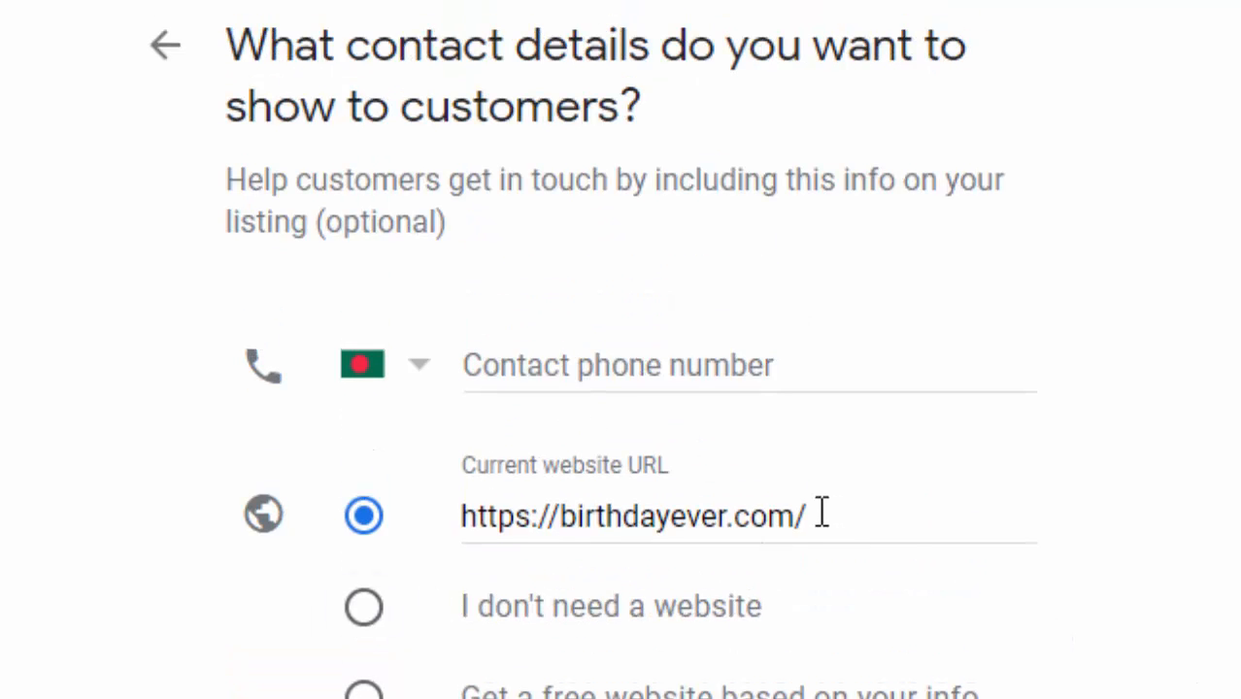
scroll(629, 623, "down", 2)
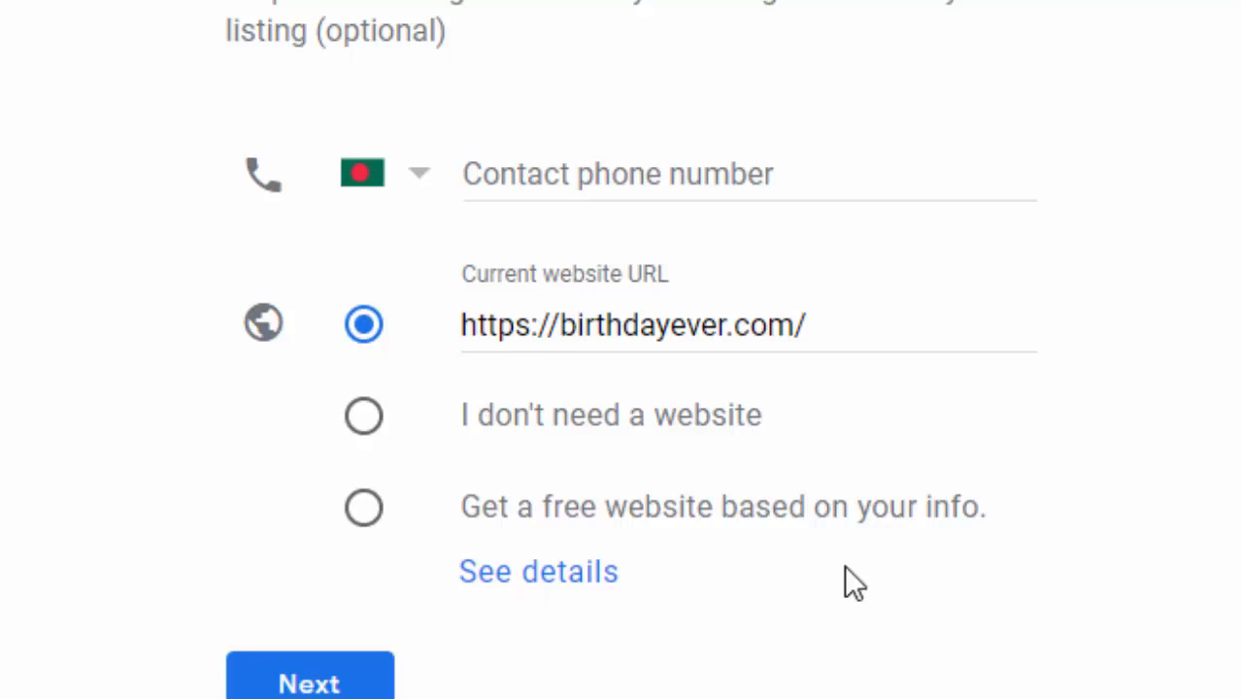
scroll(845, 566, "up", 2)
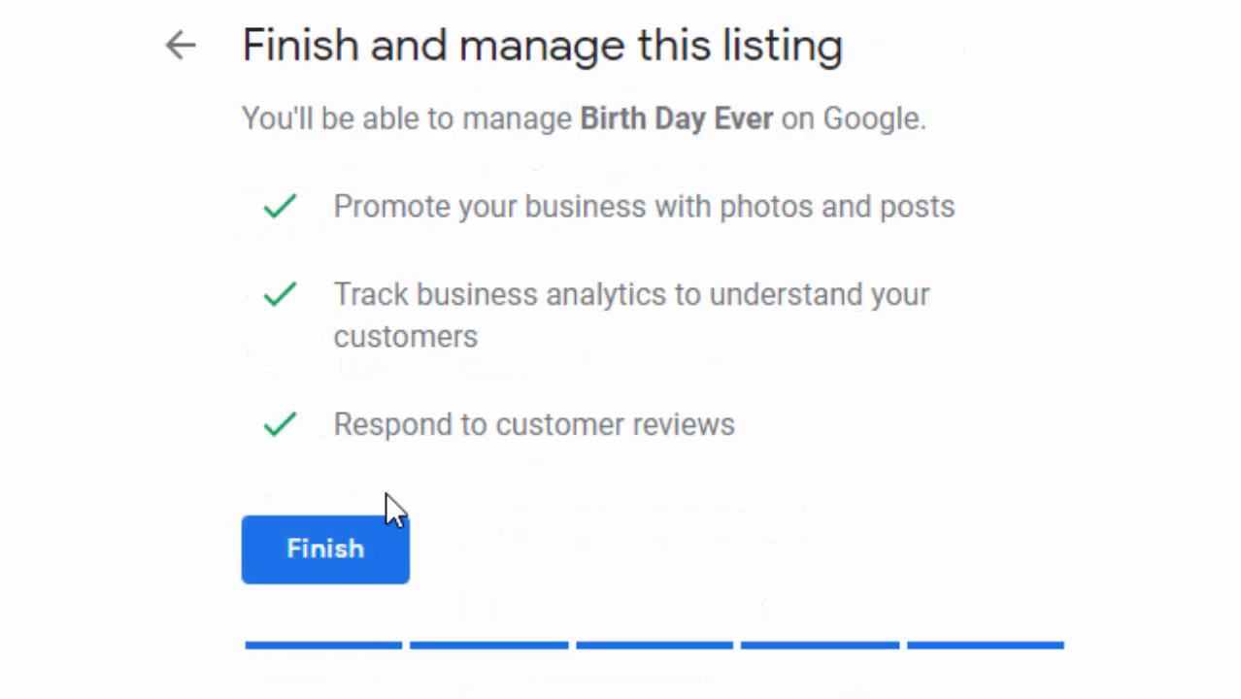
Finish the listing and mail a verification postcard addressed to the contact's full name
left_click(340, 563)
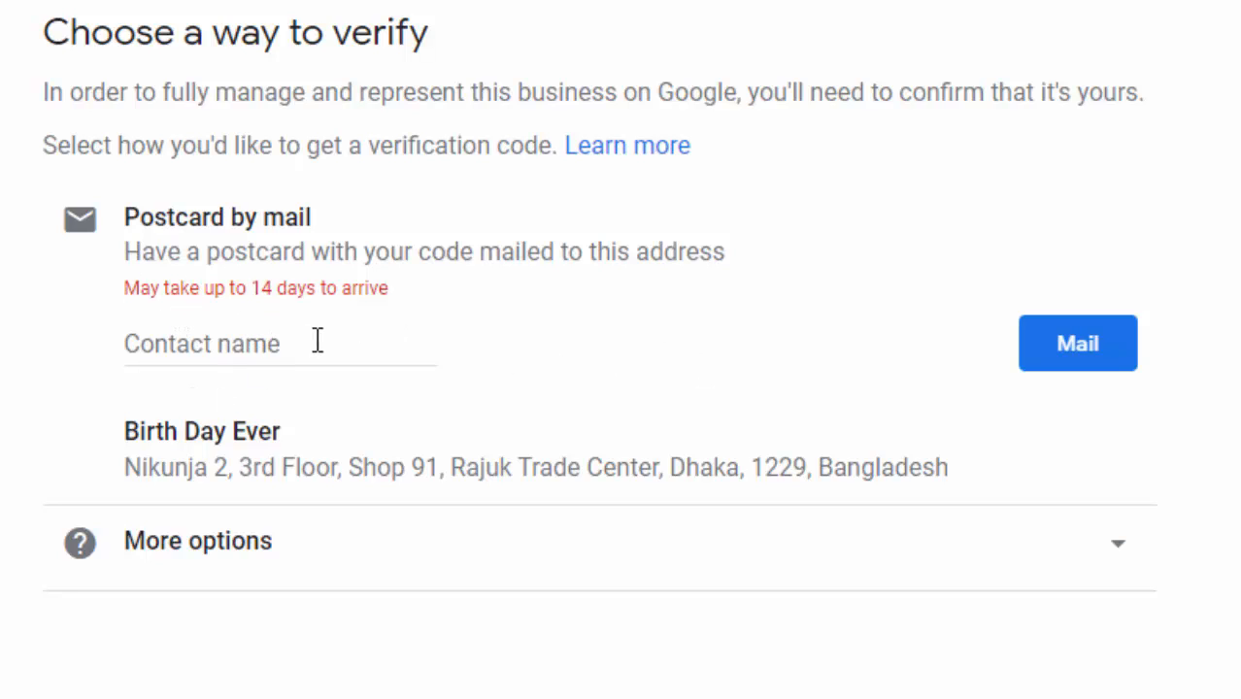
left_click(270, 349)
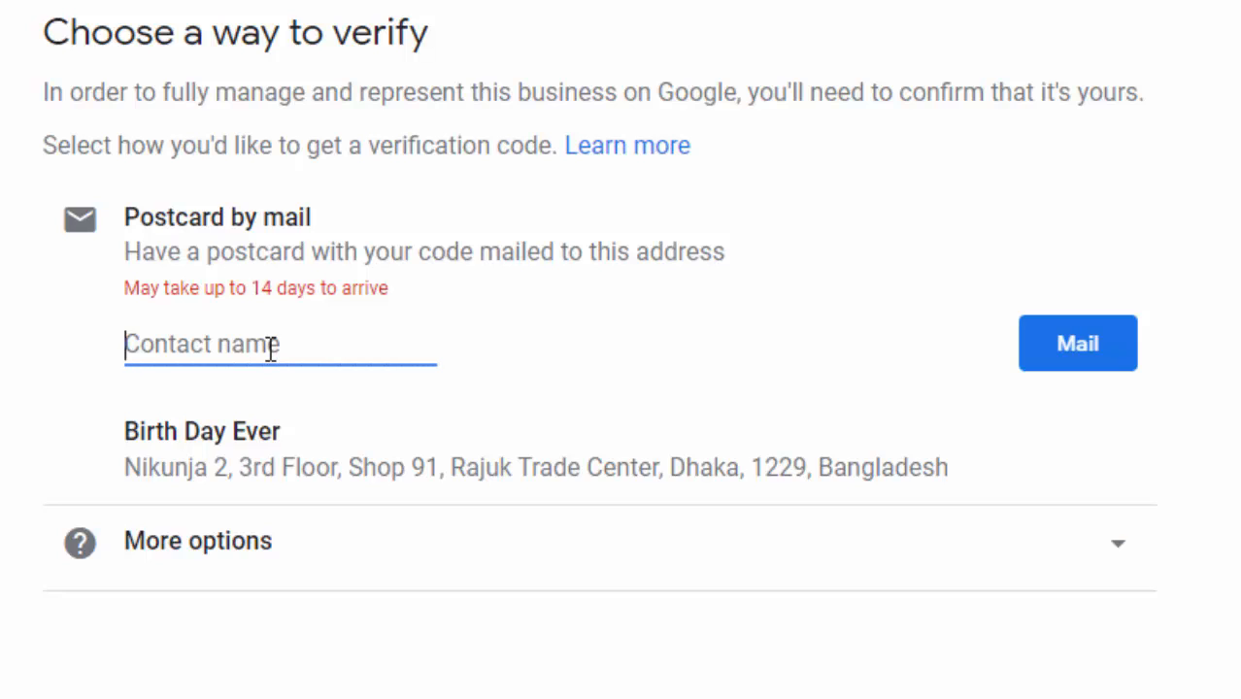
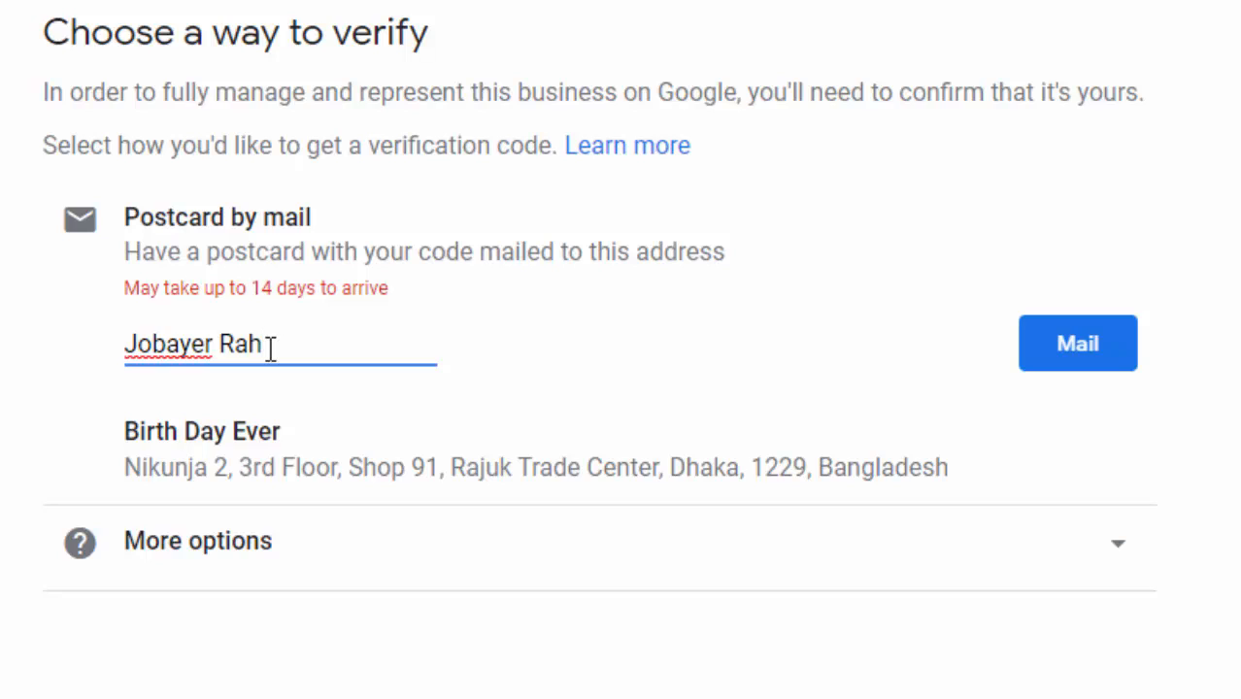
left_click(1229, 282)
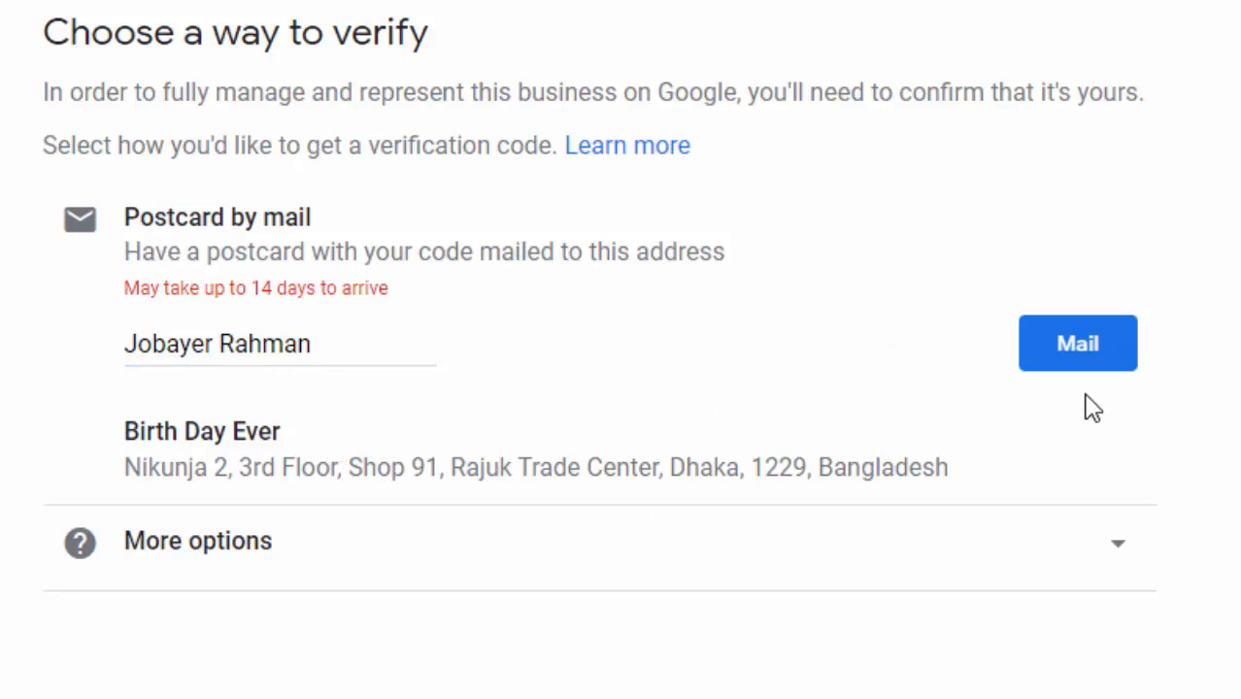
left_click(1073, 367)
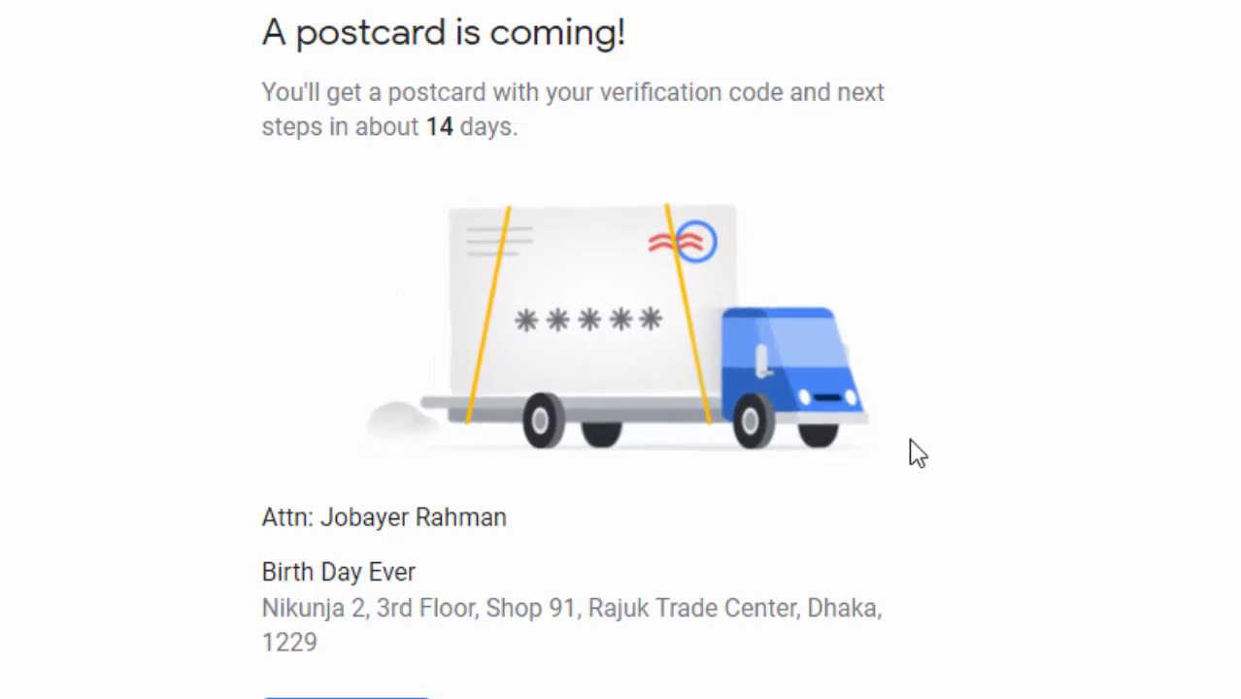
Accept the postcard verification notice and leave business hours unset
scroll(917, 454, "down", 2)
scroll(942, 449, "up", 2)
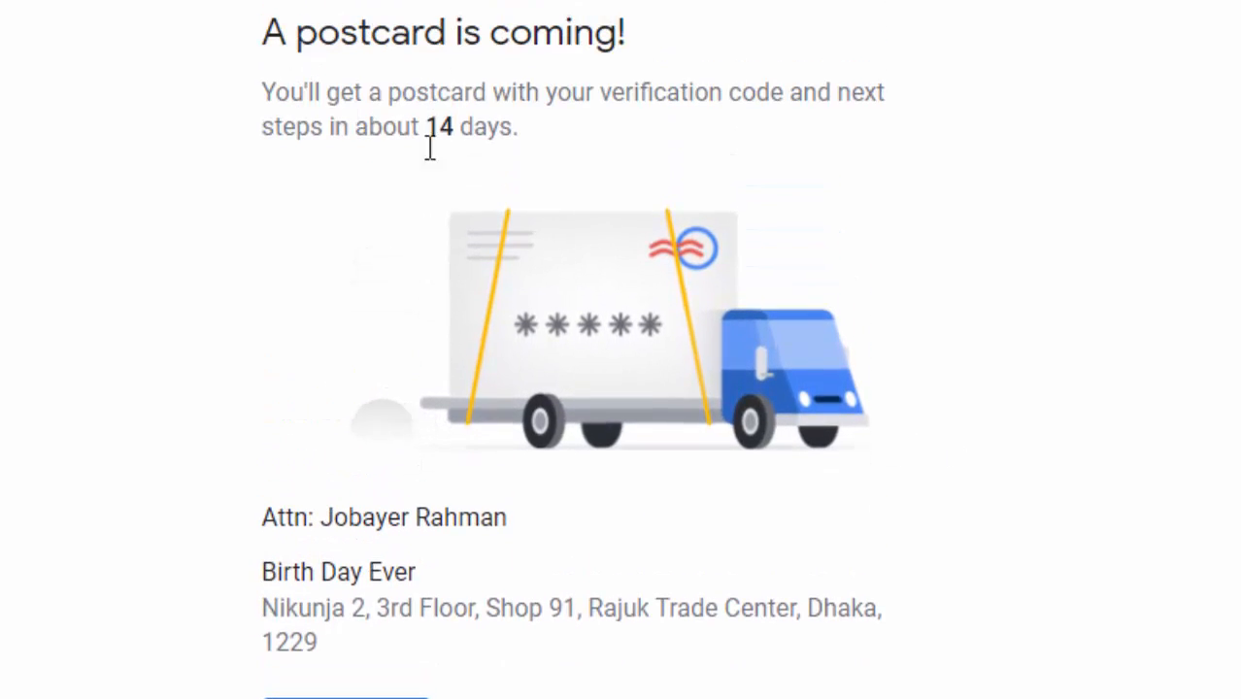
scroll(512, 501, "down", 2)
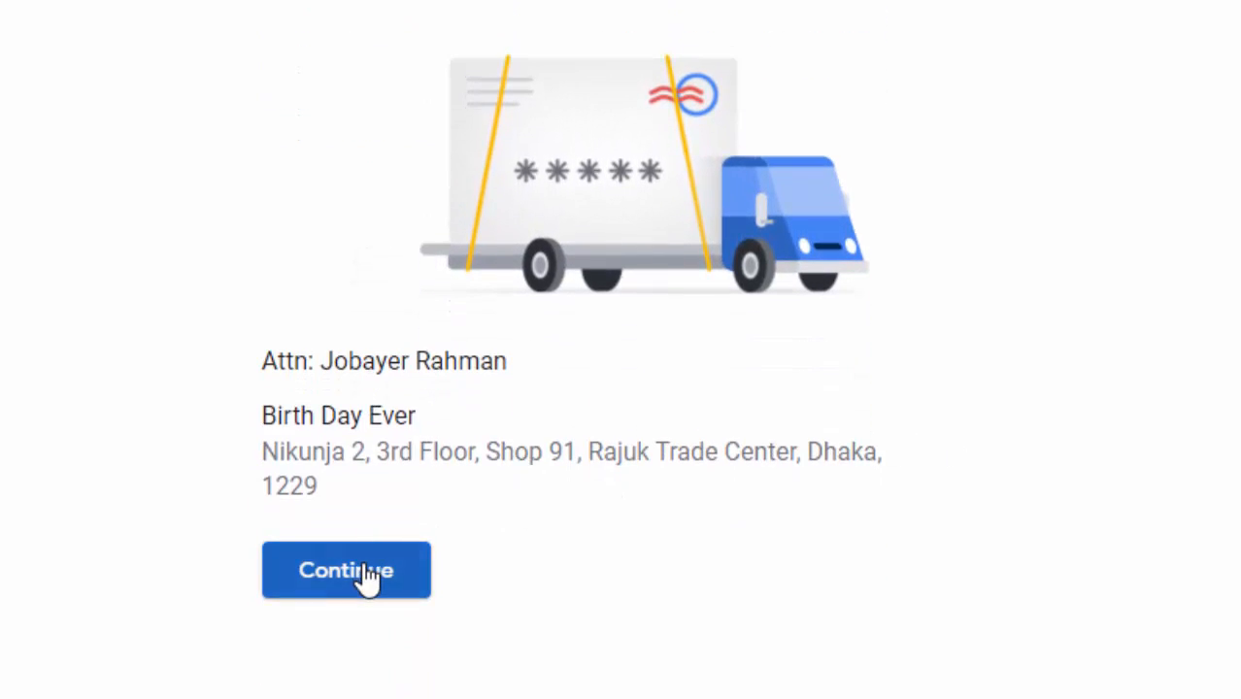
left_click(367, 573)
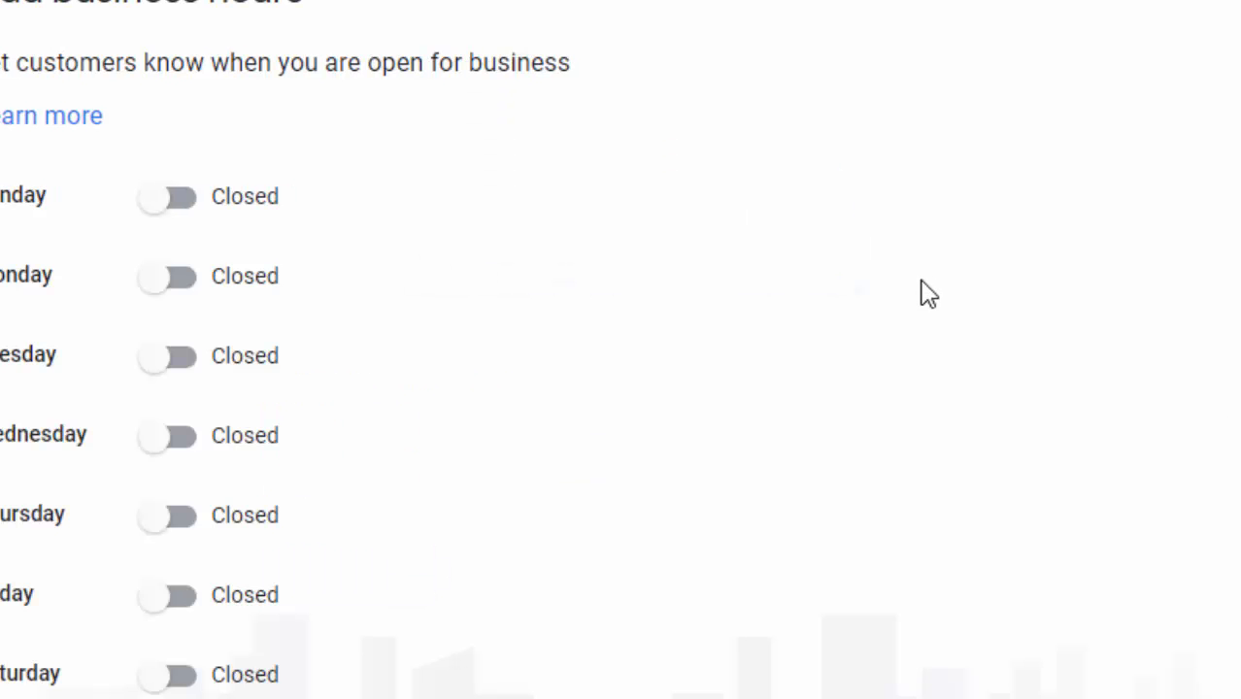
scroll(612, 445, "down", 1)
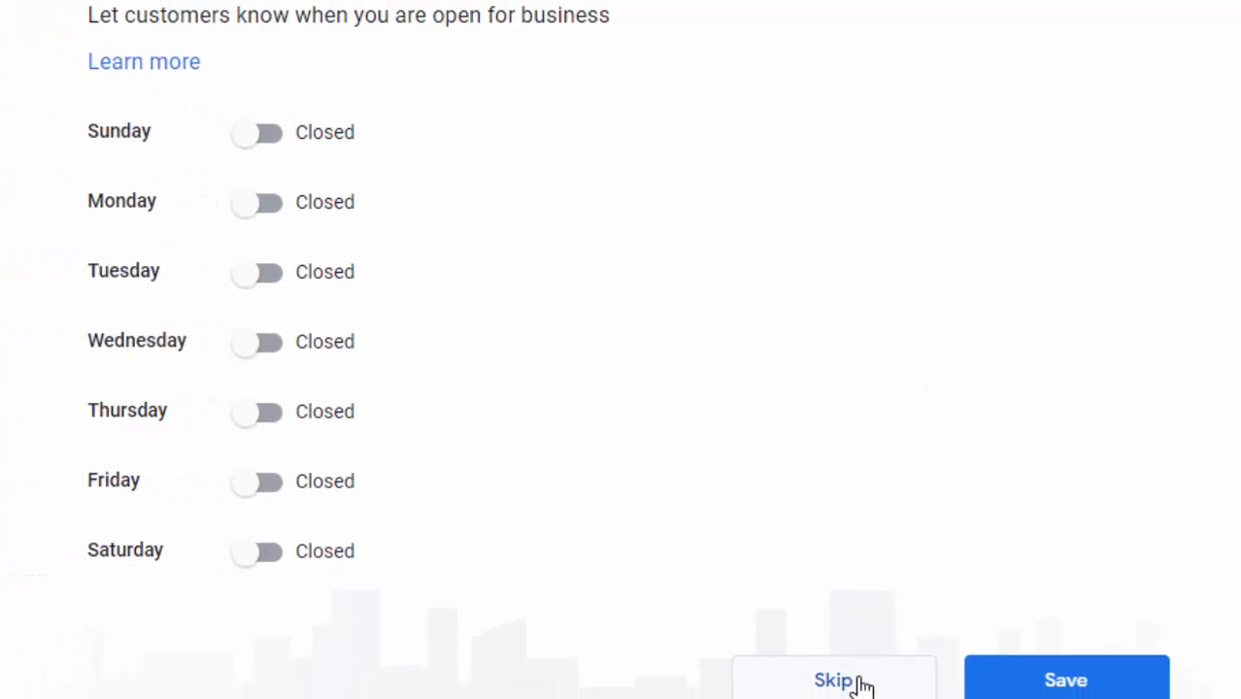
left_click(878, 681)
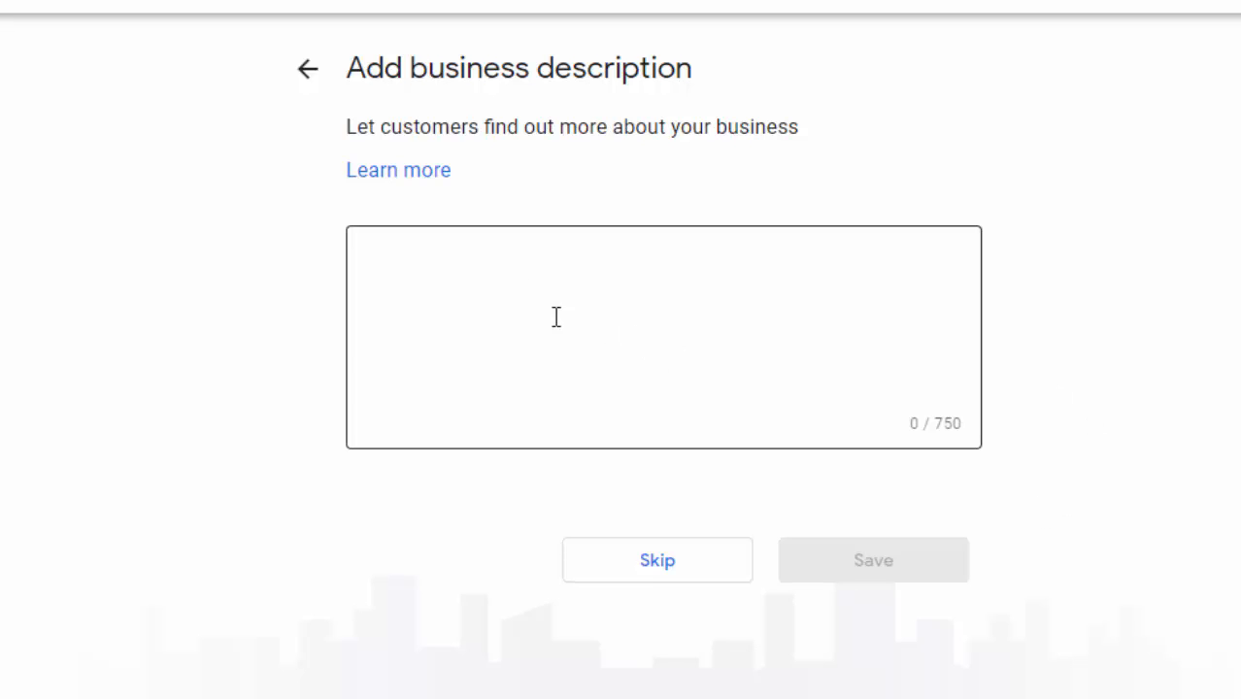
Paste the copied blog About-page introduction as the business description and save it
left_click(526, 283)
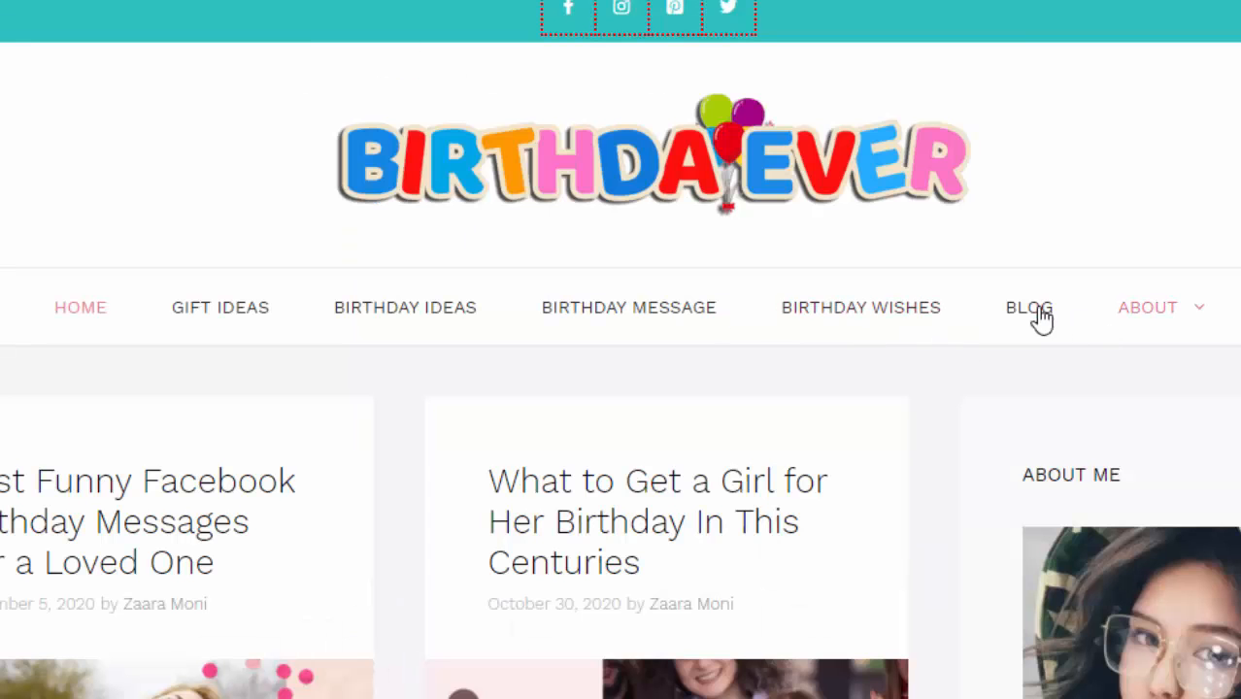
mouse_move(1140, 323)
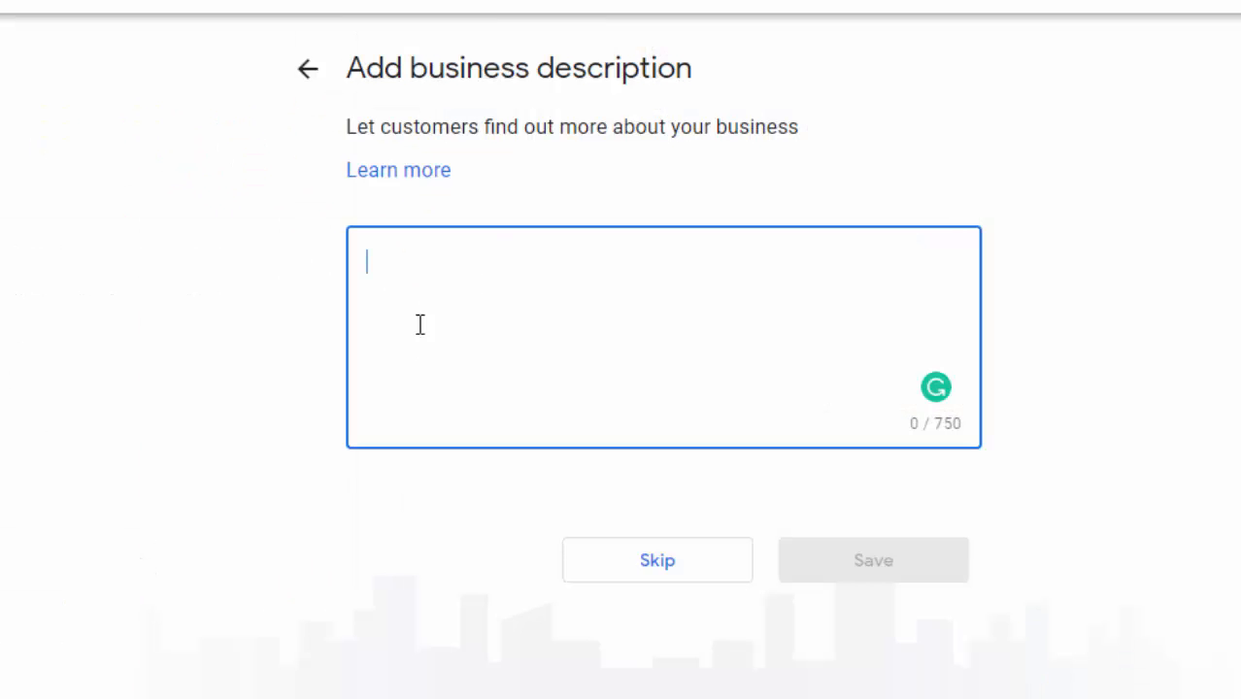
right_click(447, 252)
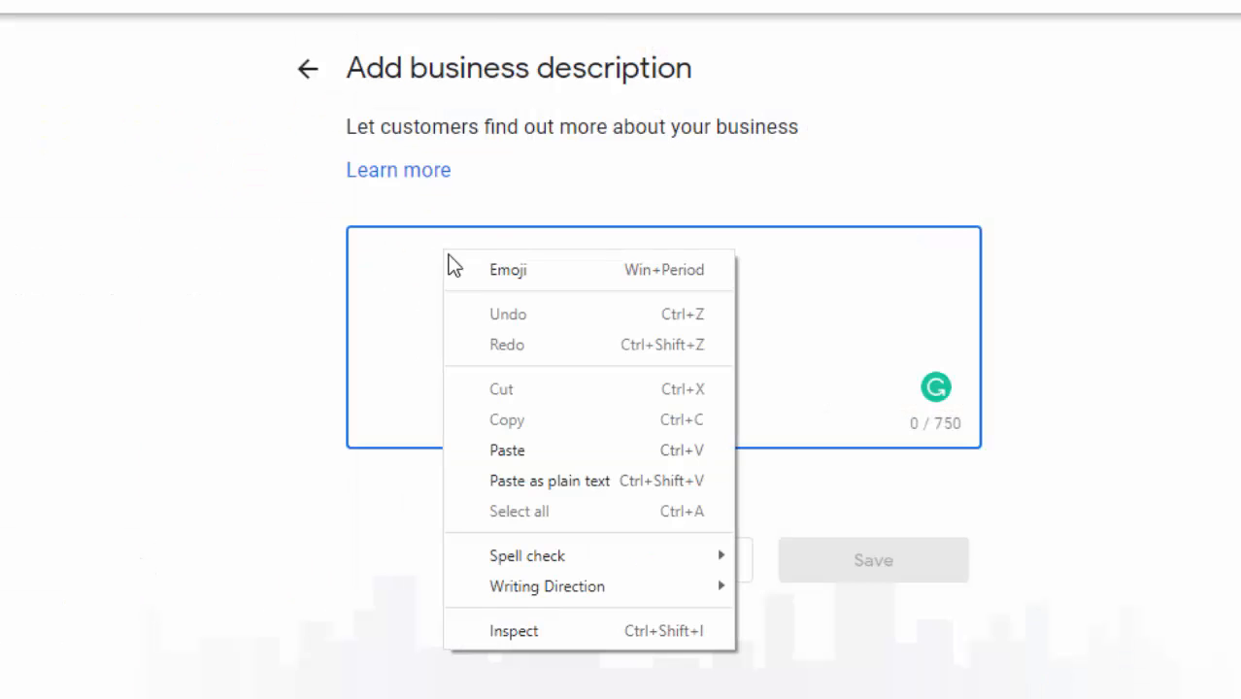
left_click(514, 451)
type("Hi, this is Zaara from BirthdayEver.Com. I am 21 years old studying at a reputed university in new york city.  I love to celebrate my birthday. My friends and family always come to me to get ideas about birthday gifts, birthday party ideas, birthday wishes, birthday SMS, and many more. I also enjoy sharing my experience.")
scroll(415, 333, "up", 1)
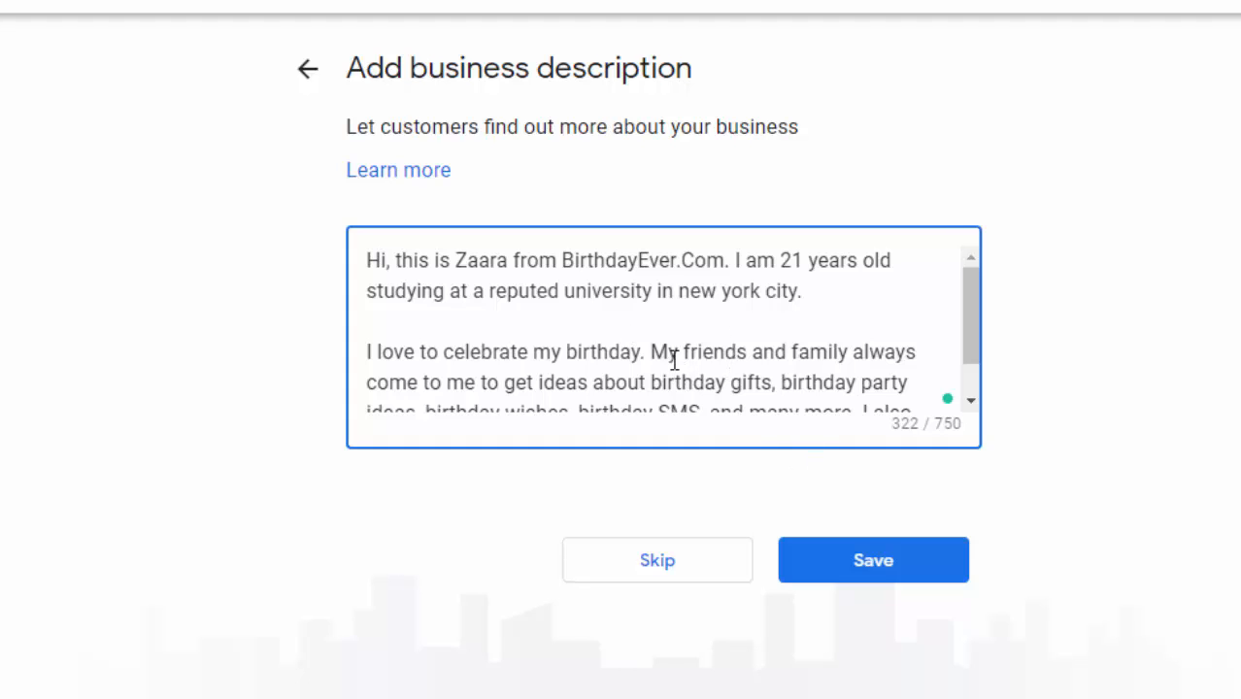
left_click(880, 573)
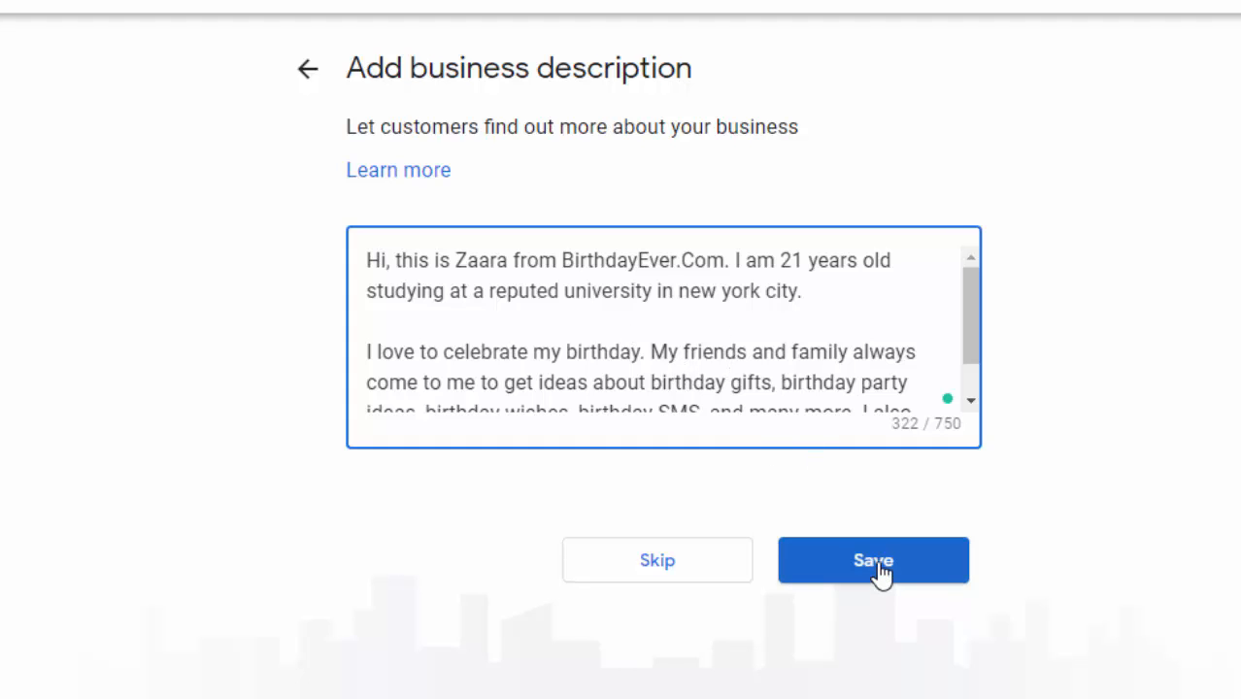
left_click(878, 568)
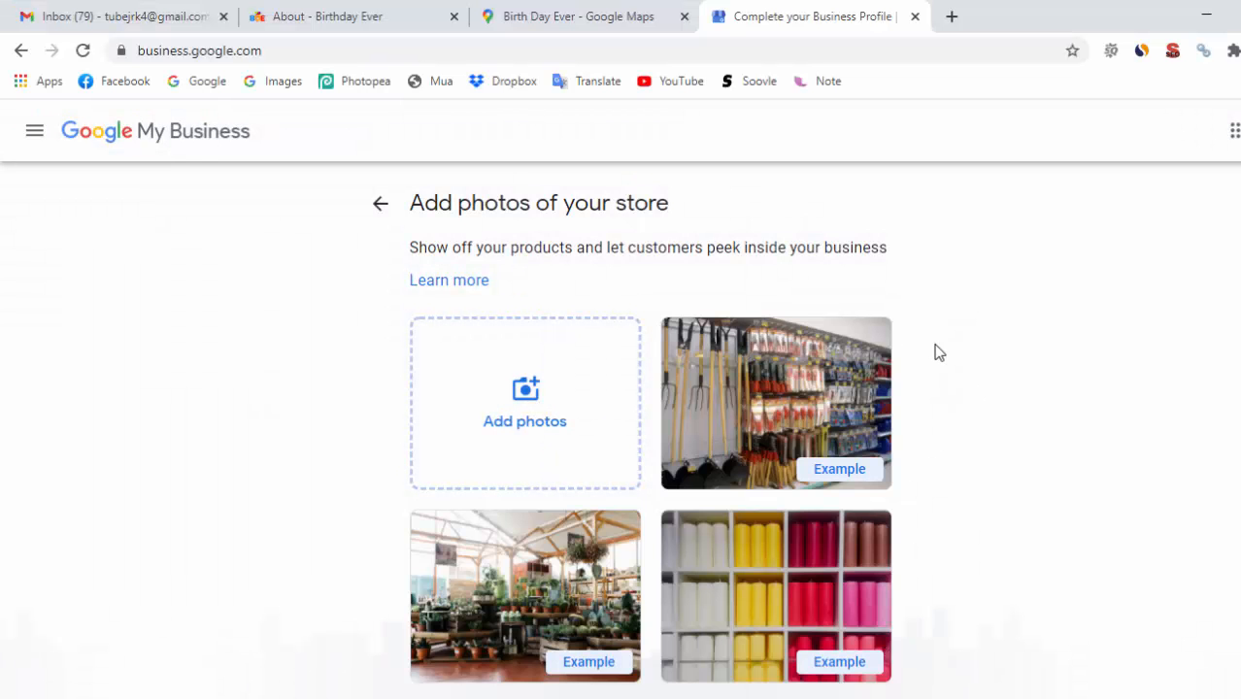
Upload 'logo bde' from Collection (E:) > Site > Birthday Ever > Logo as a store photo
left_click(541, 419)
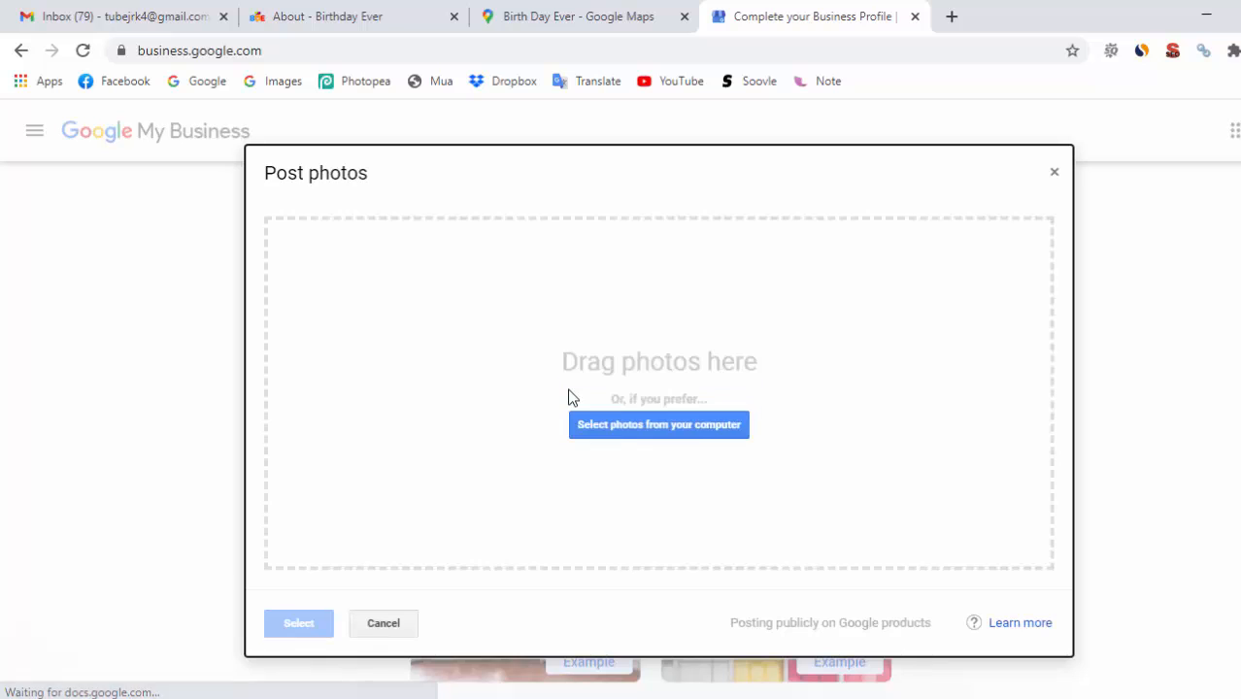
left_click(645, 432)
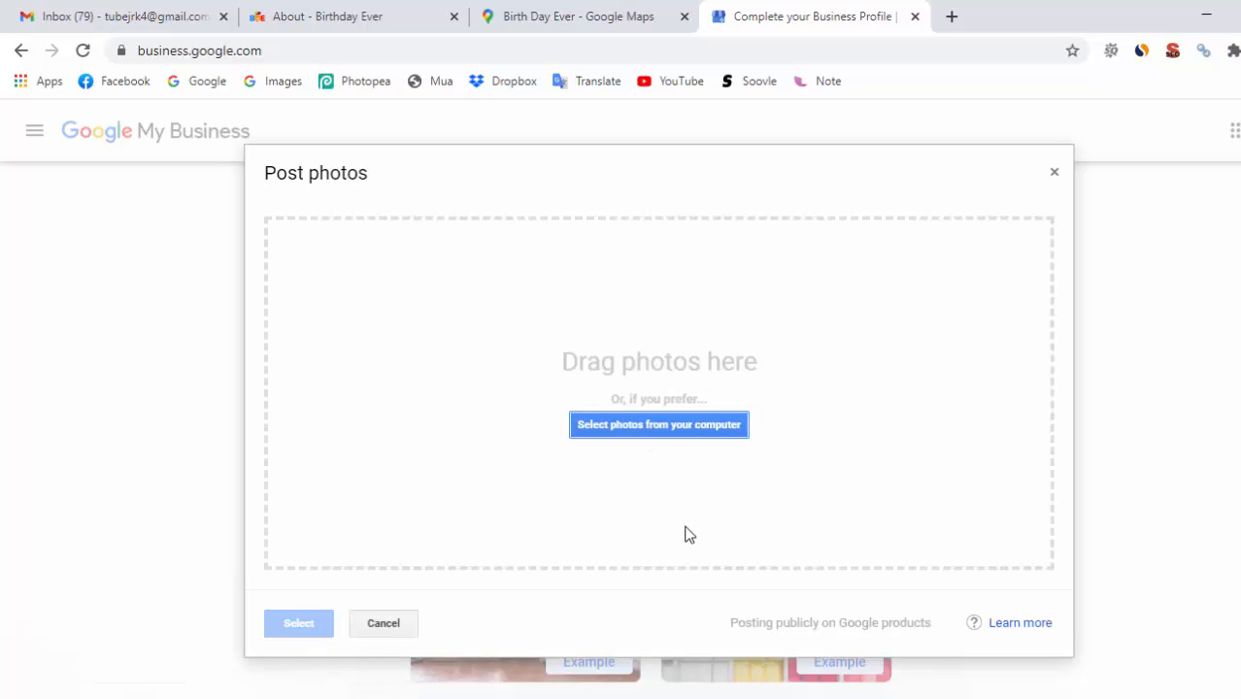
left_click(679, 433)
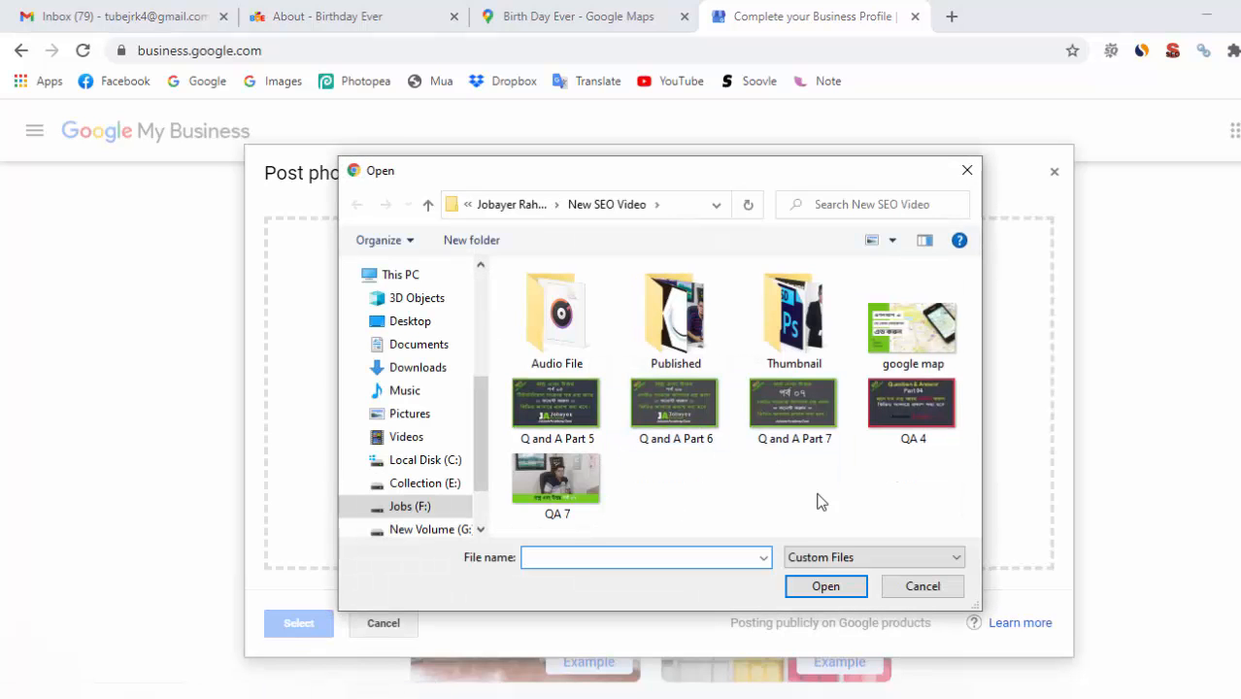
left_click(929, 589)
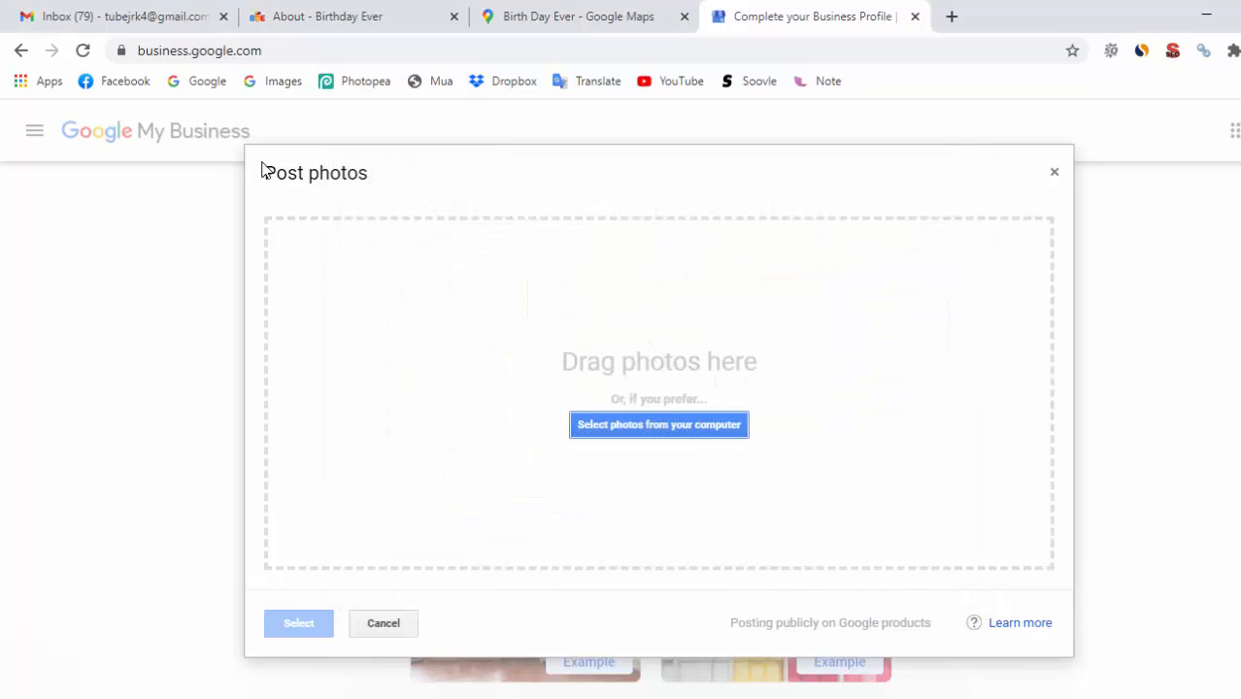
left_click(620, 428)
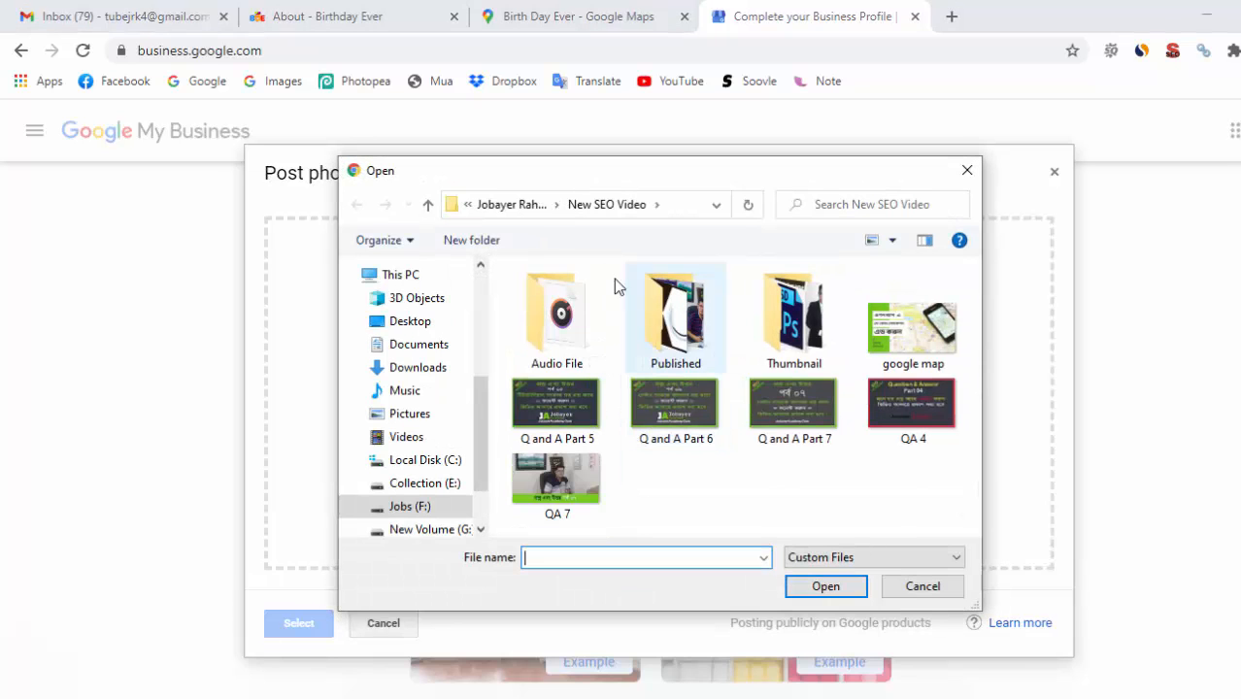
left_click(414, 483)
double_click(541, 359)
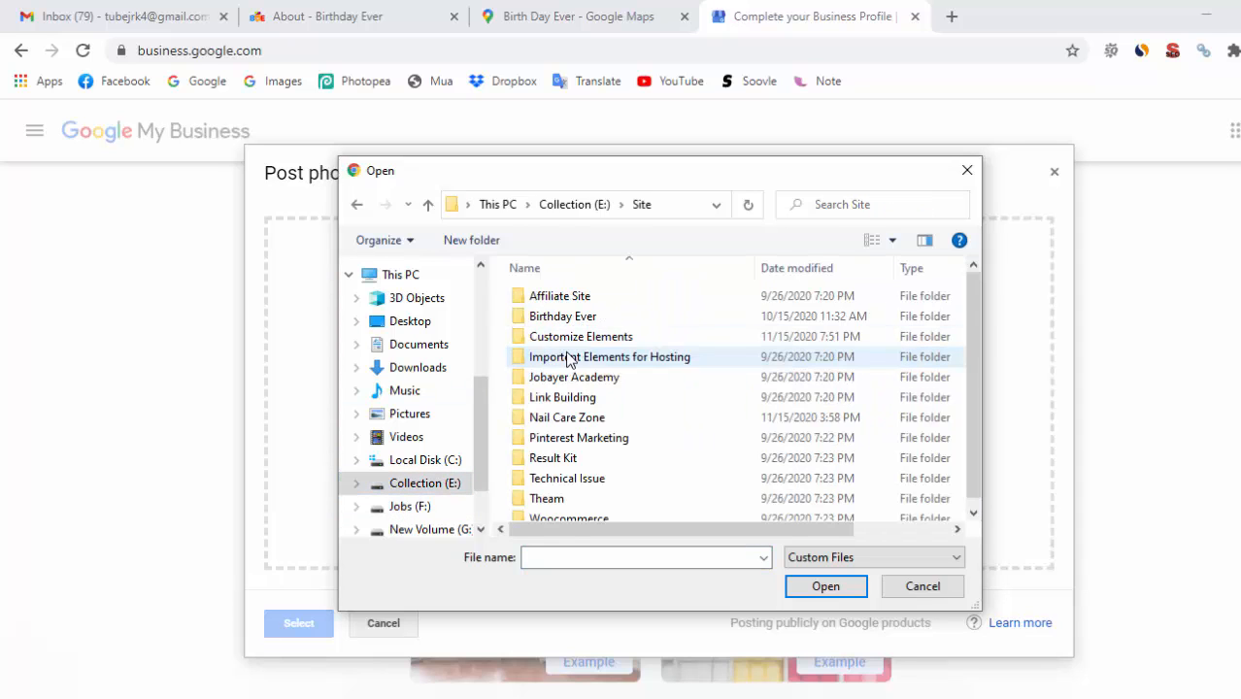
double_click(573, 317)
double_click(548, 301)
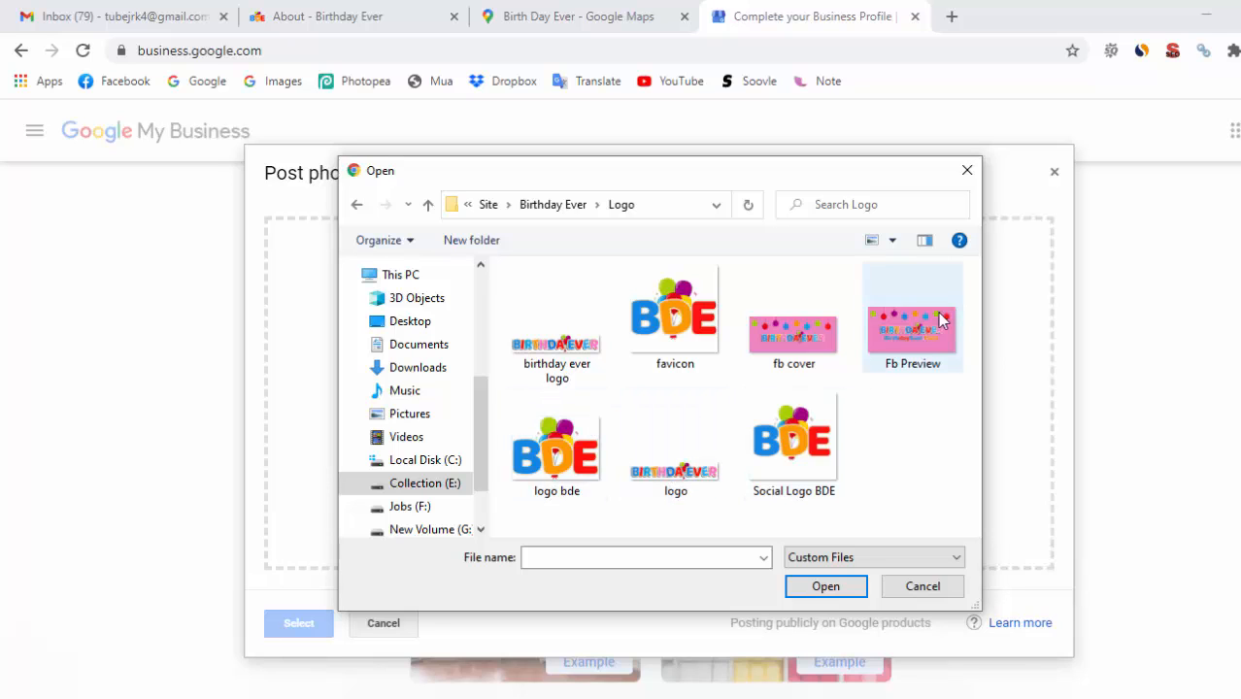
double_click(559, 456)
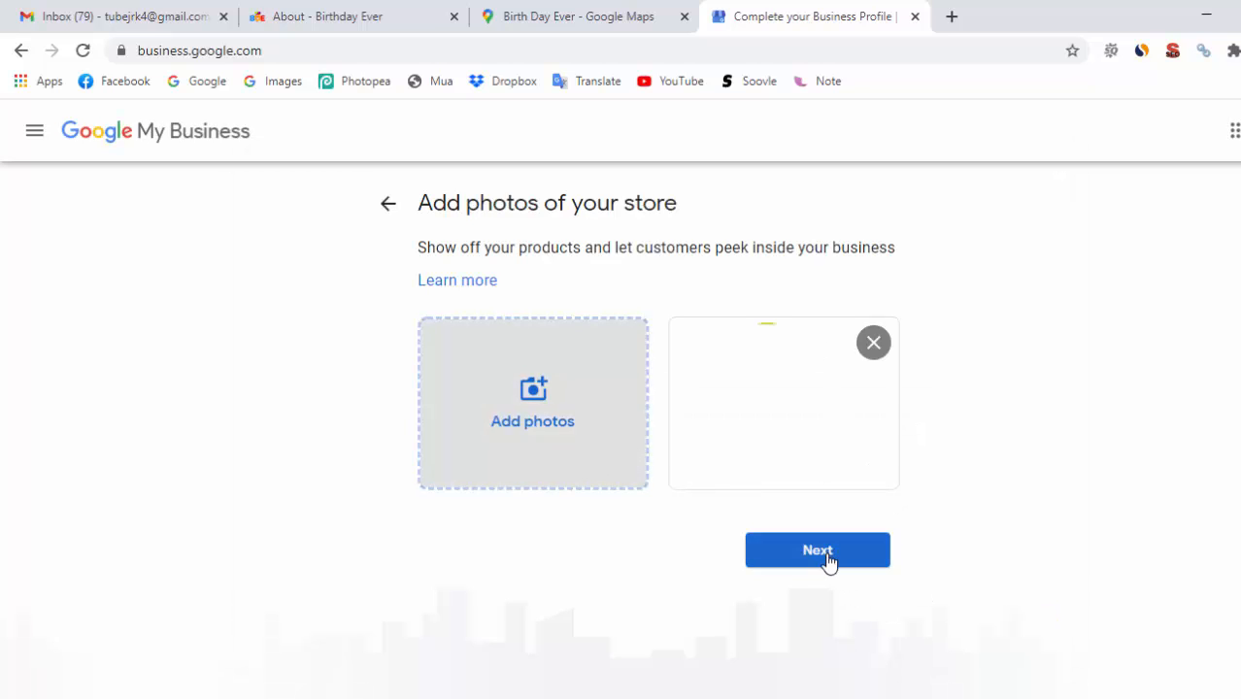
left_click(827, 553)
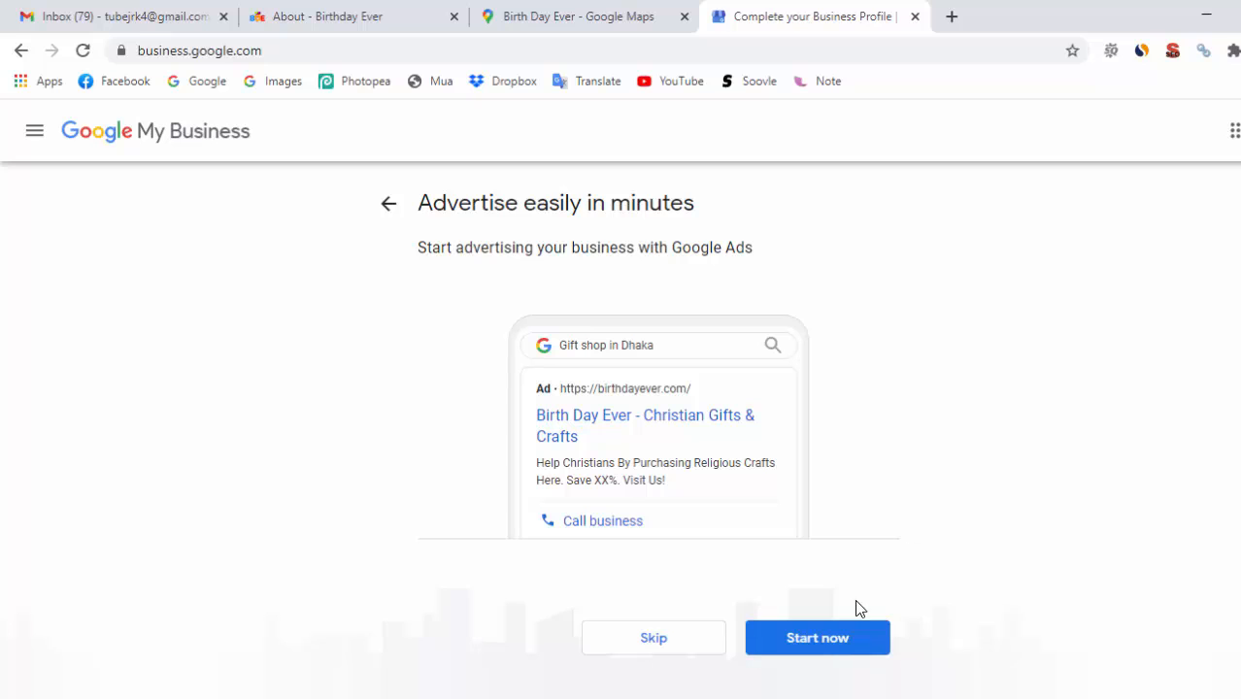
Close the Google Ads sign-in tab and continue to the Birth Day Ever dashboard
left_click(831, 646)
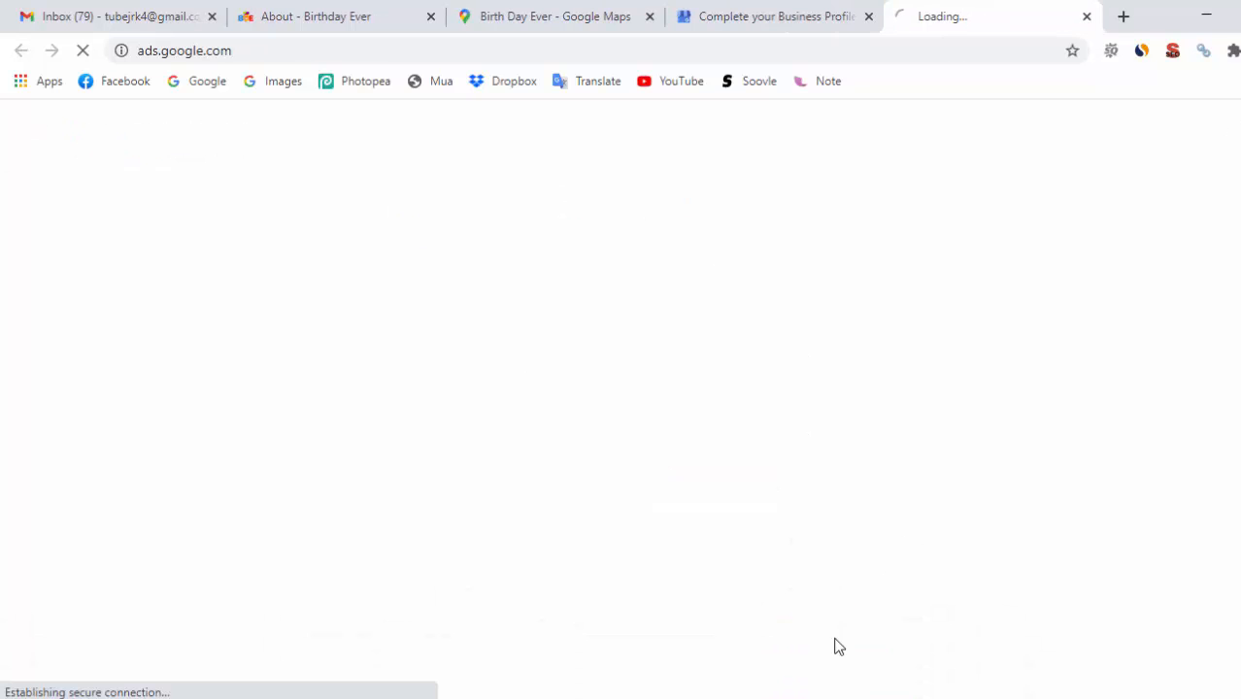
left_click(730, 17)
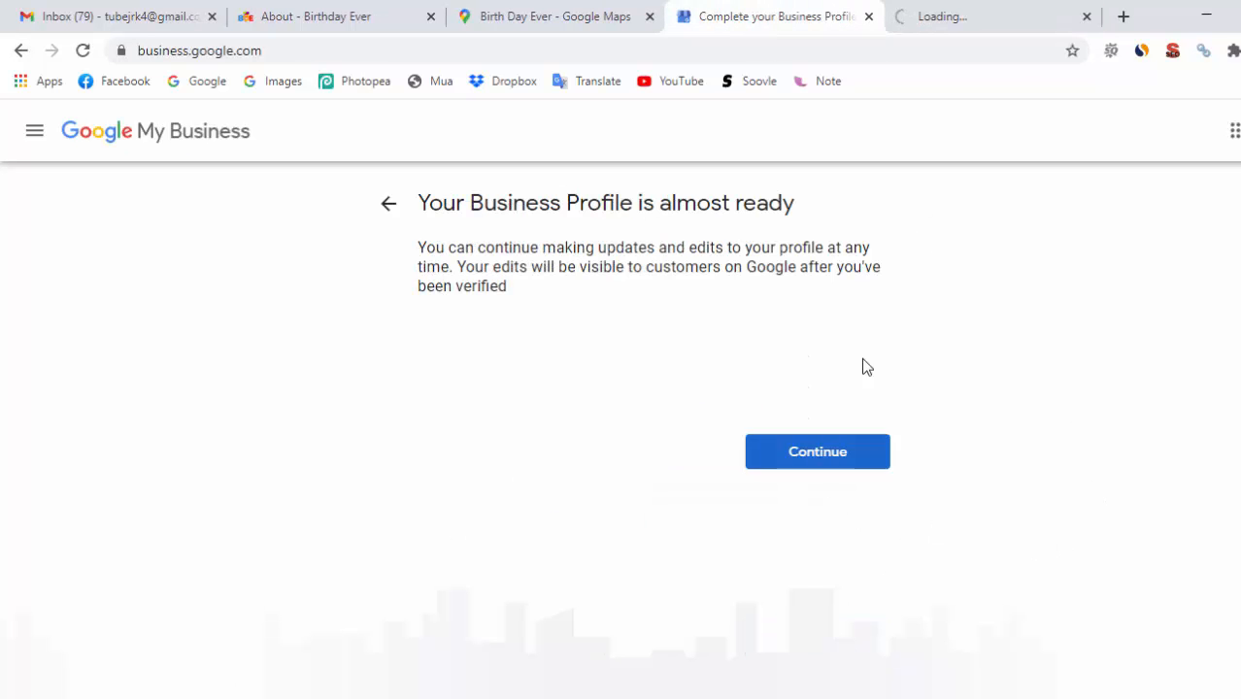
left_click(991, 13)
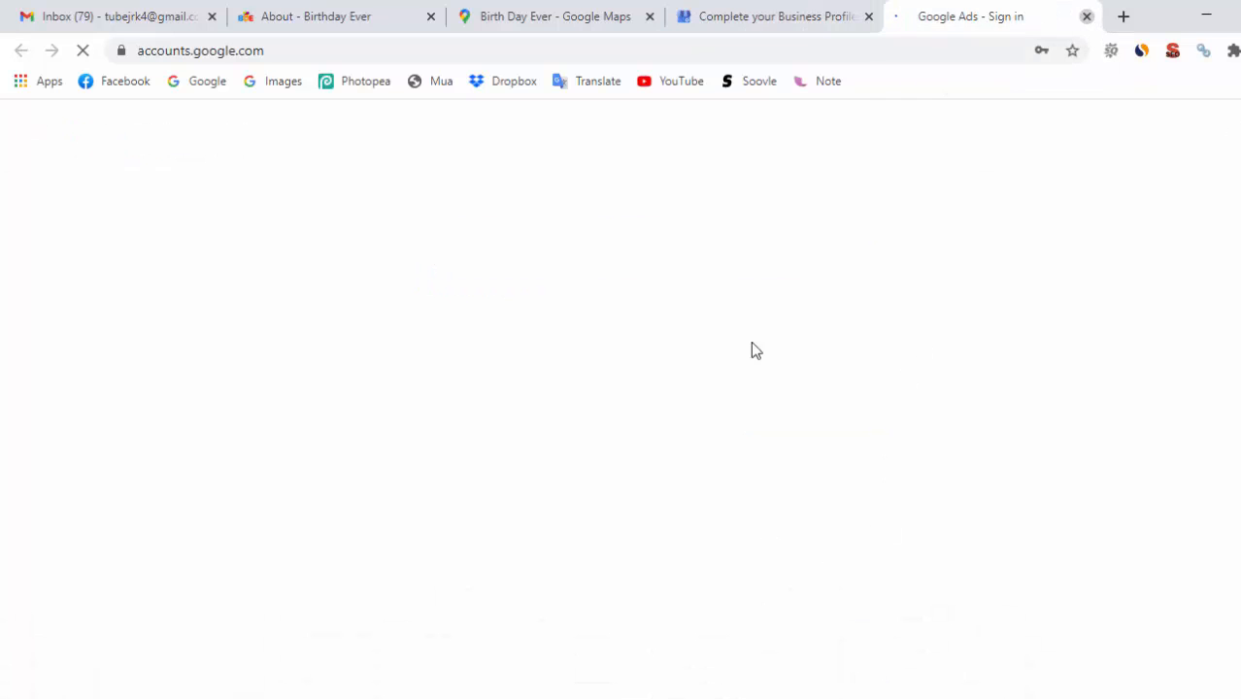
left_click(1085, 17)
left_click(821, 462)
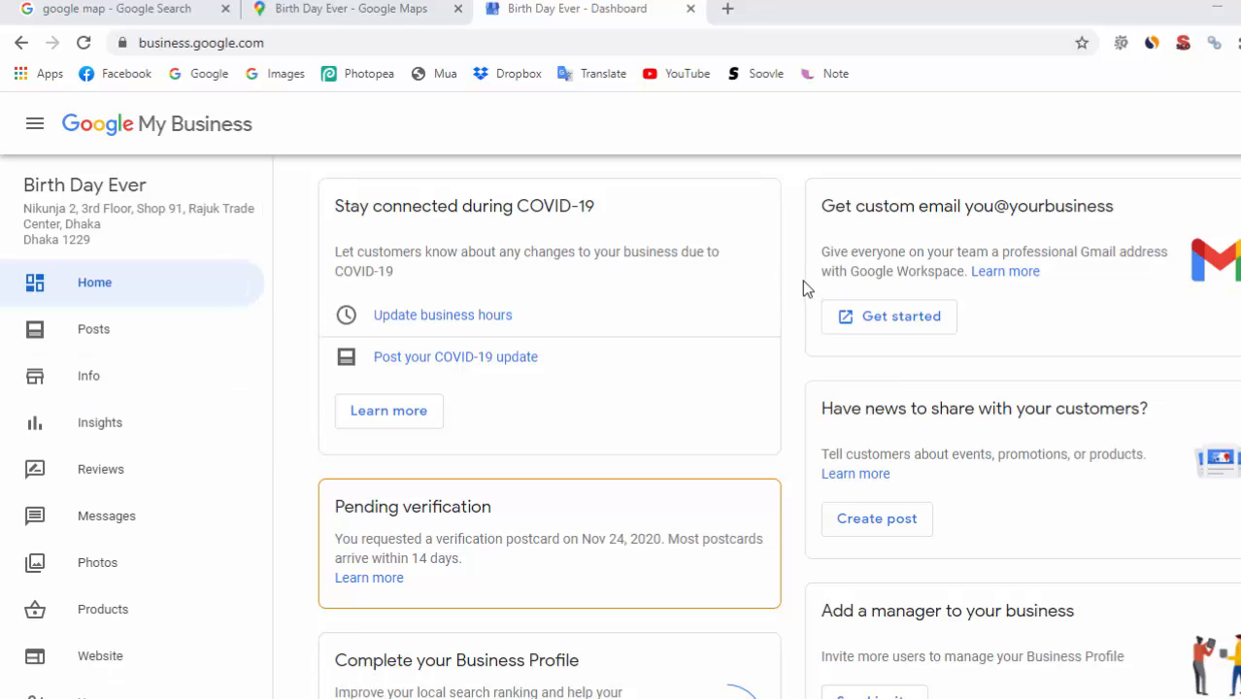
scroll(776, 330, "down", 1)
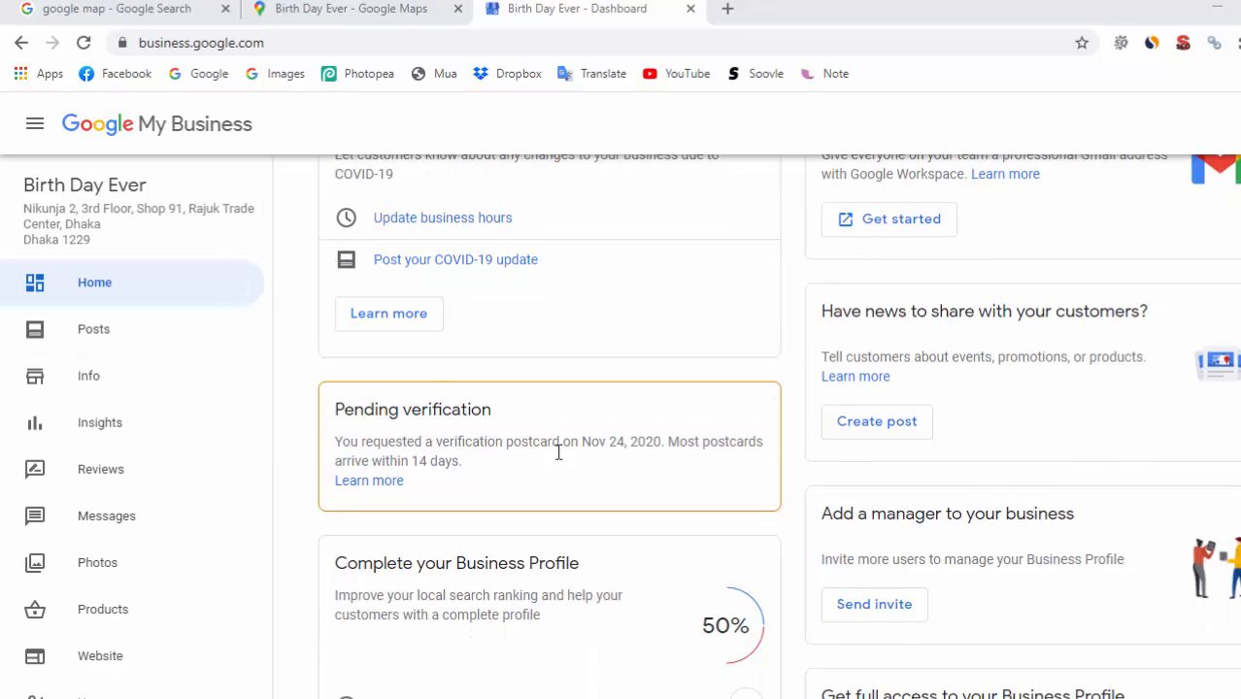
scroll(559, 451, "up", 1)
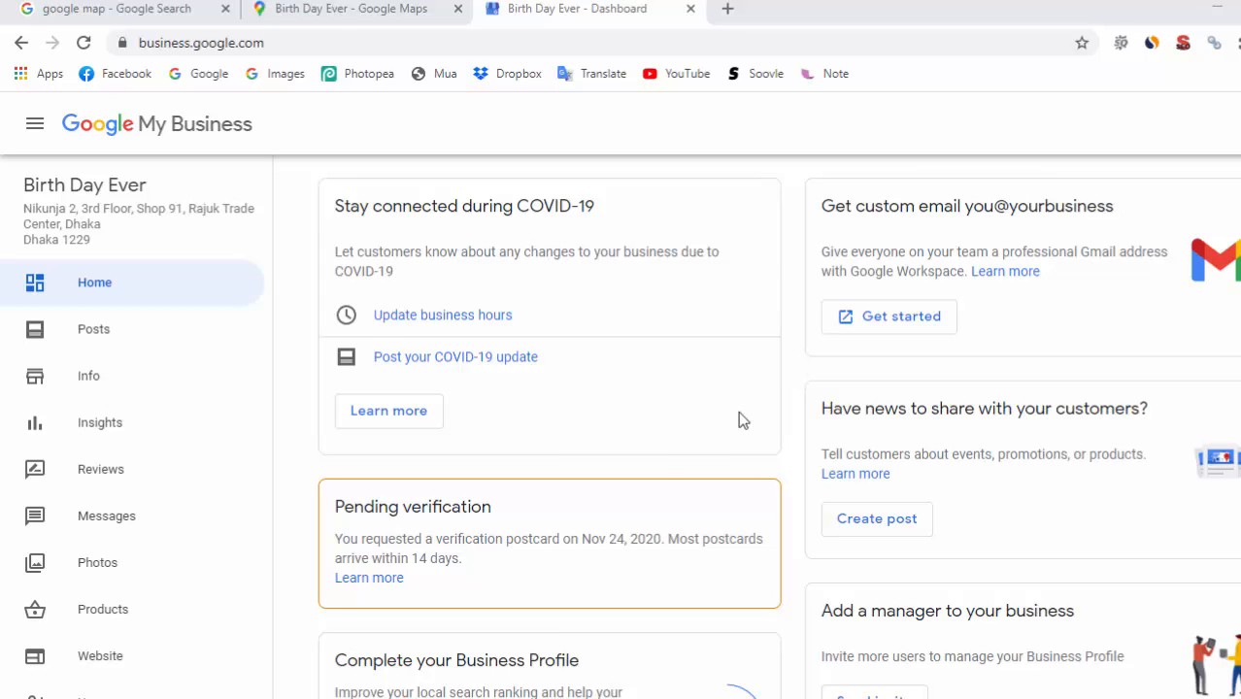
scroll(146, 476, "down", 2)
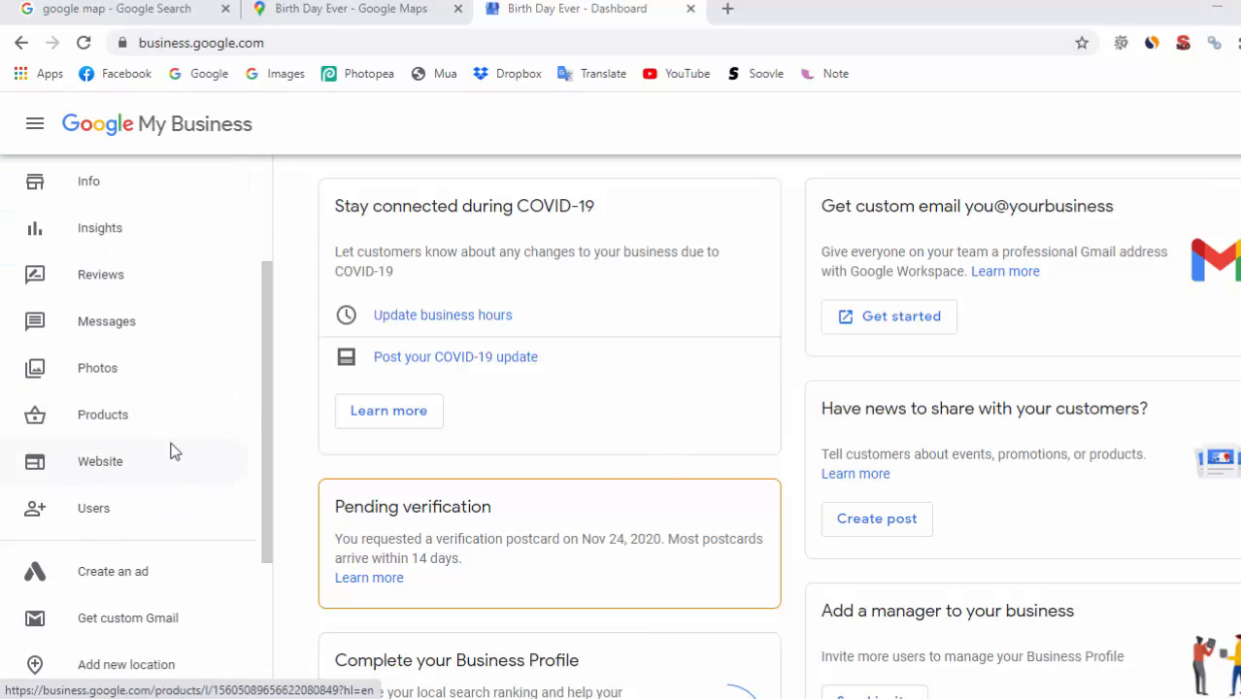
scroll(175, 454, "down", 2)
scroll(155, 514, "down", 1)
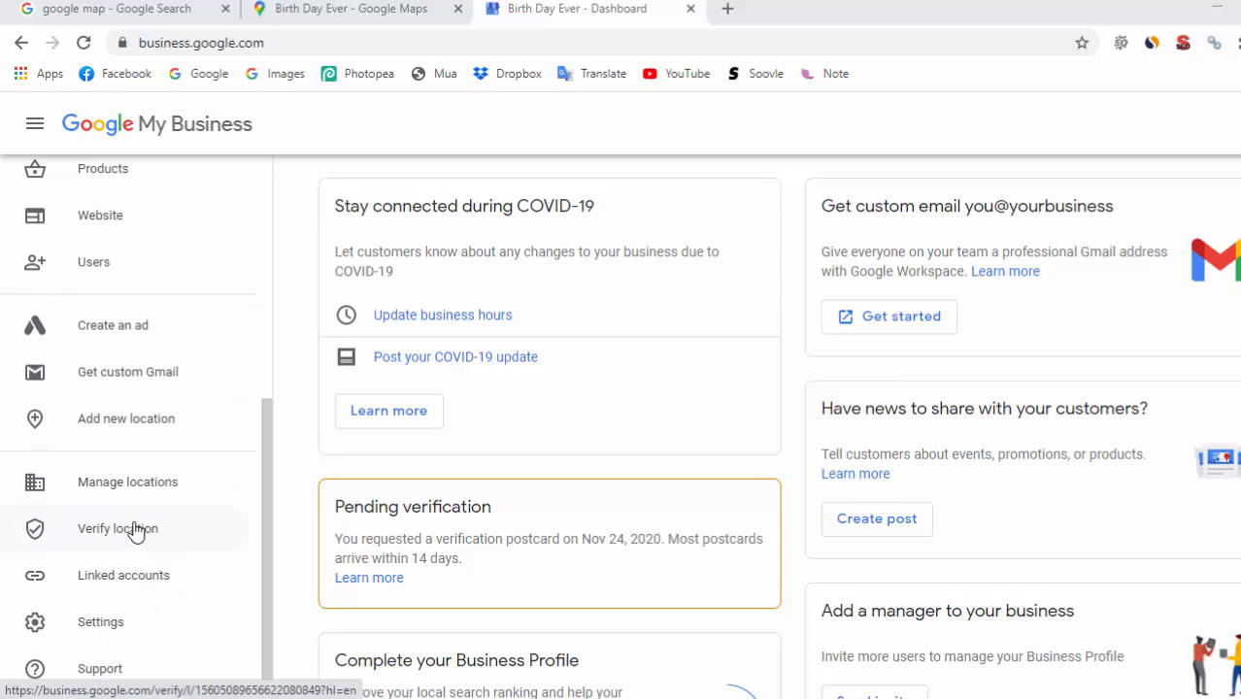
left_click(136, 532)
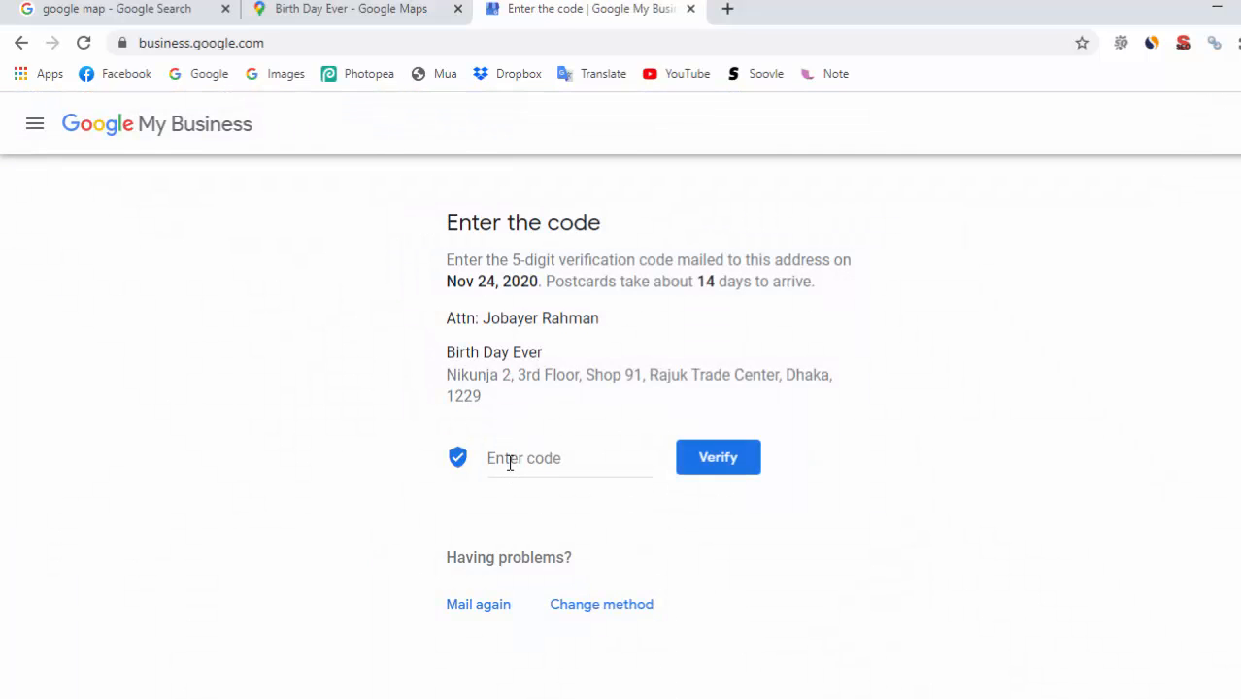
left_click(508, 461)
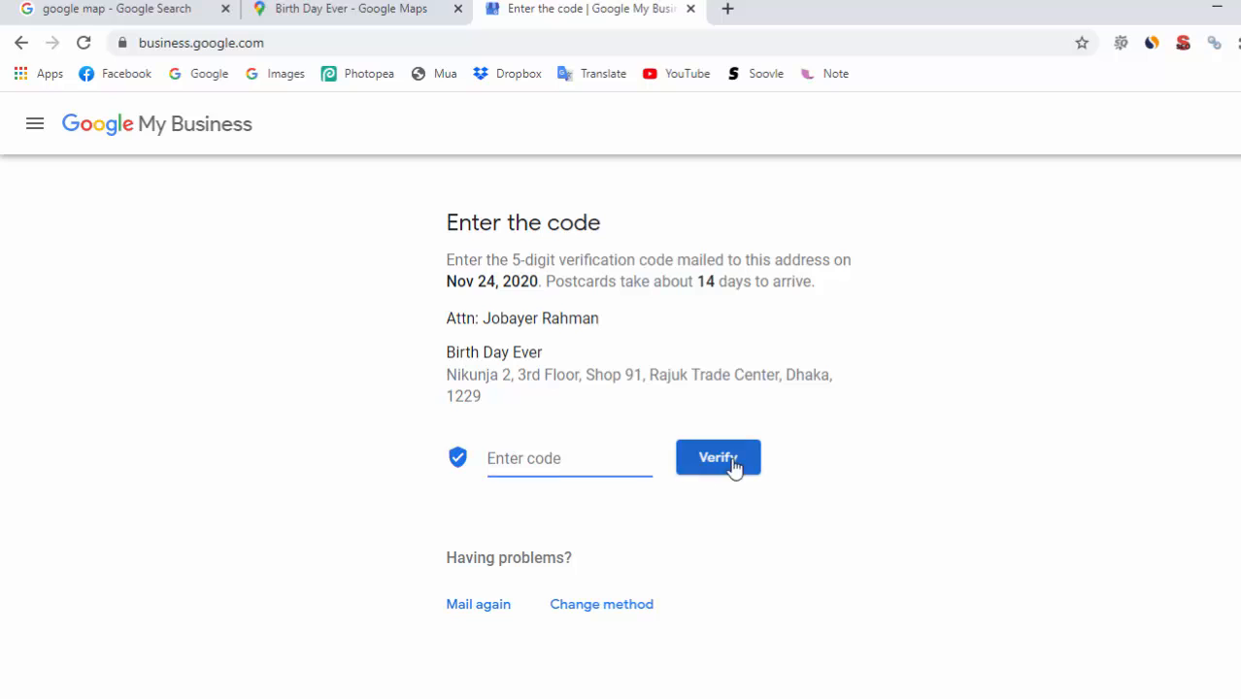
left_click(19, 45)
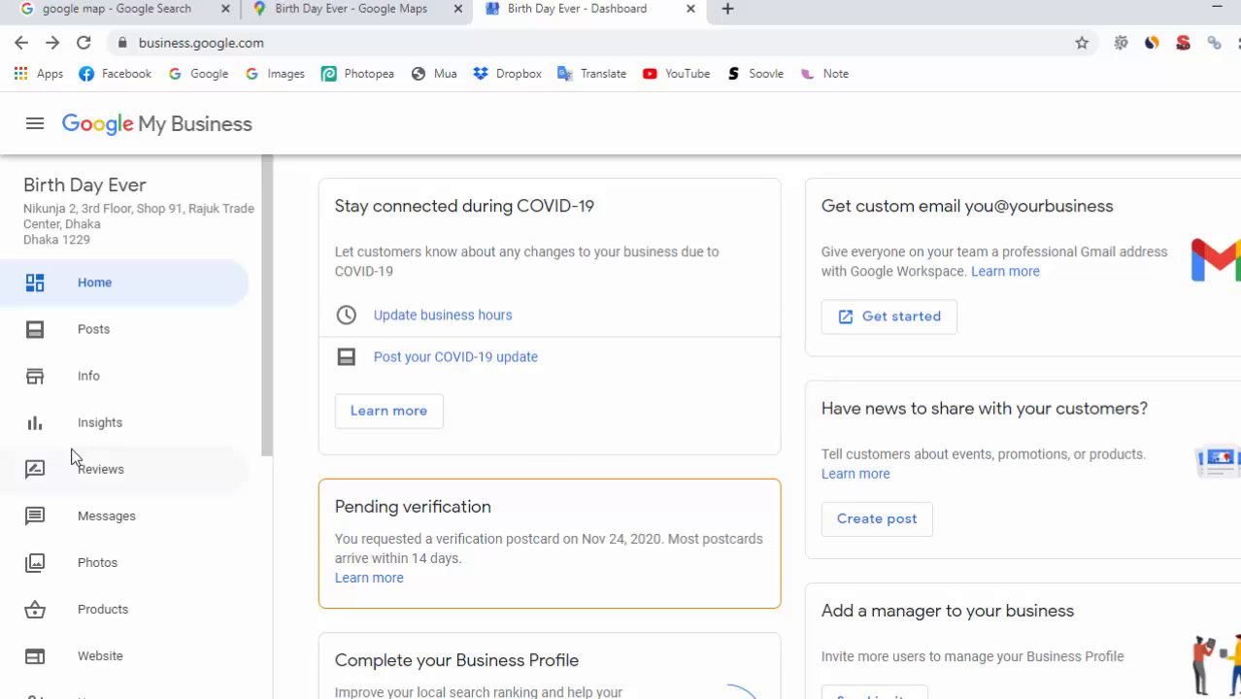
scroll(117, 470, "down", 4)
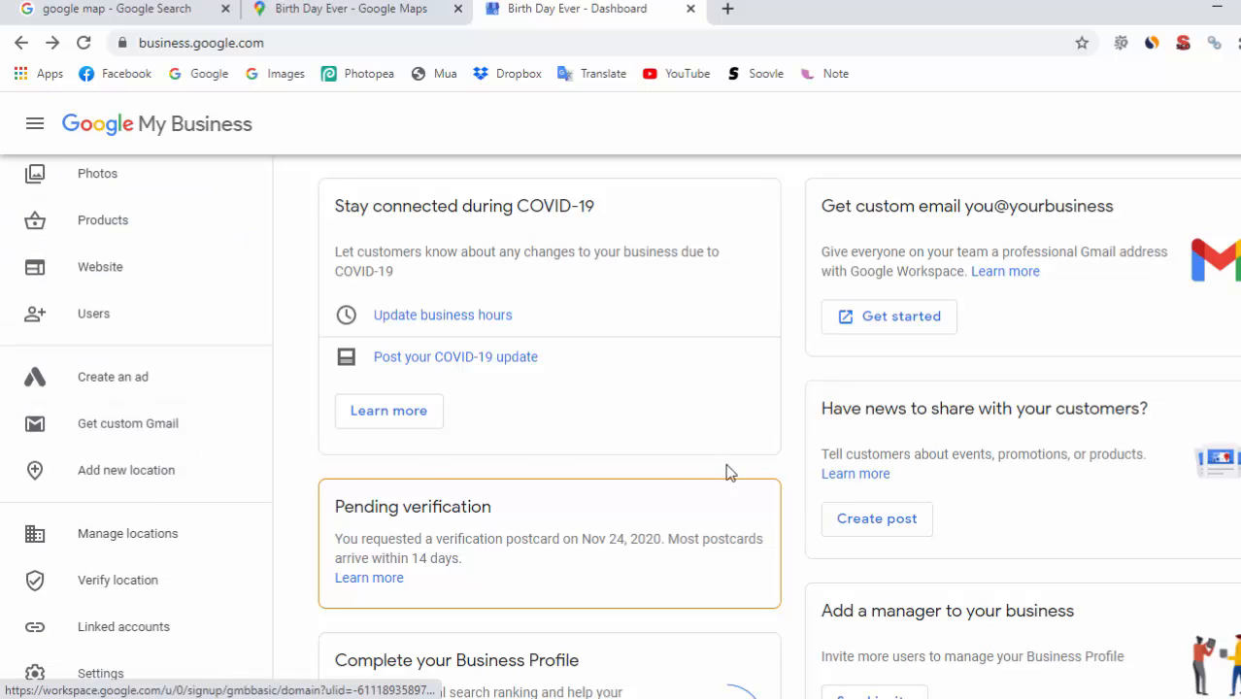
scroll(723, 466, "down", 4)
scroll(718, 432, "down", 3)
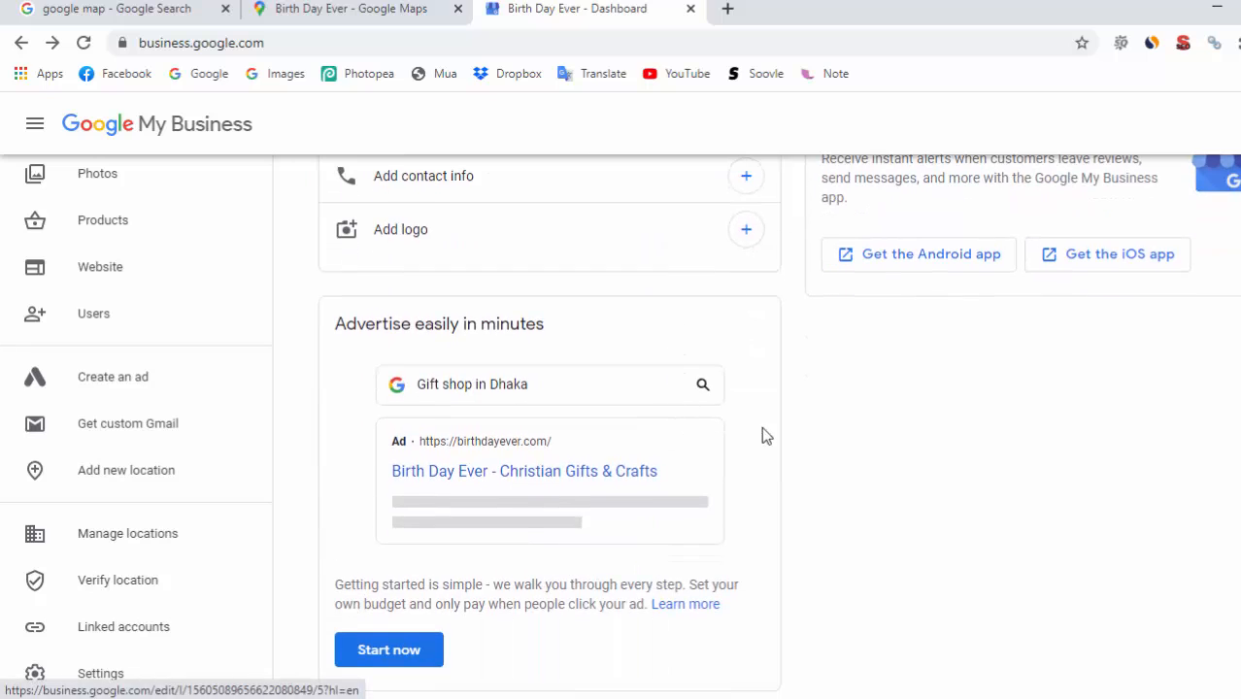
scroll(582, 388, "up", 2)
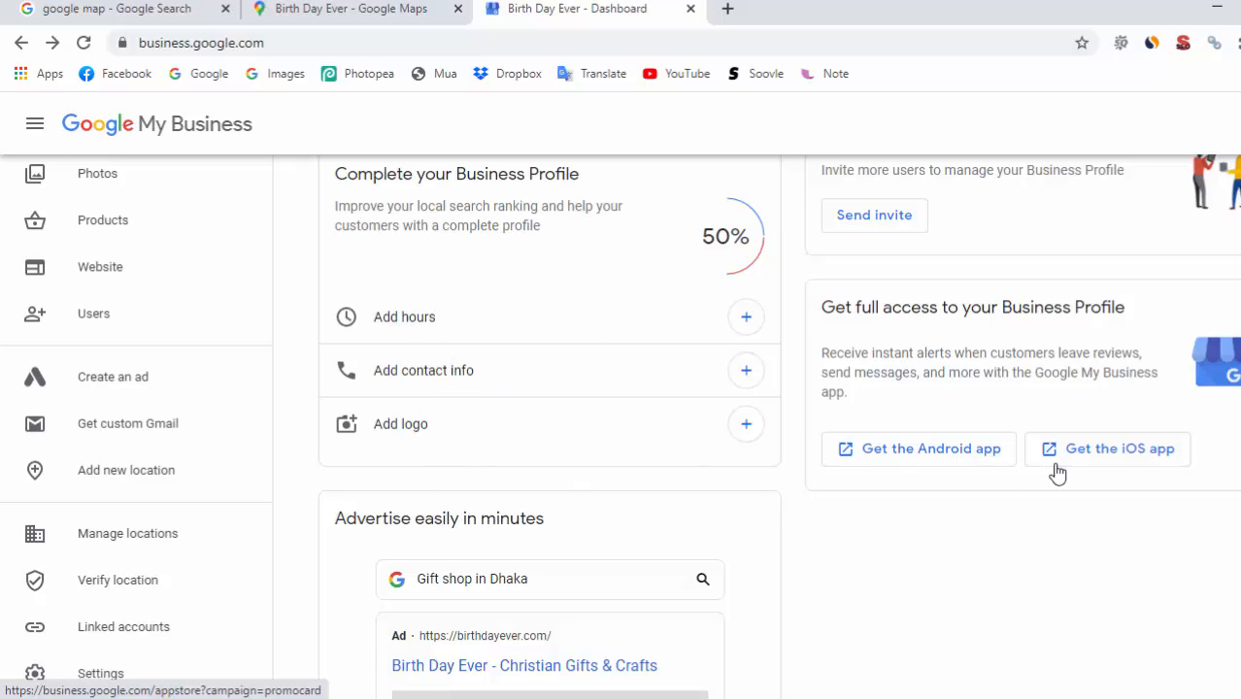
scroll(932, 476, "down", 1)
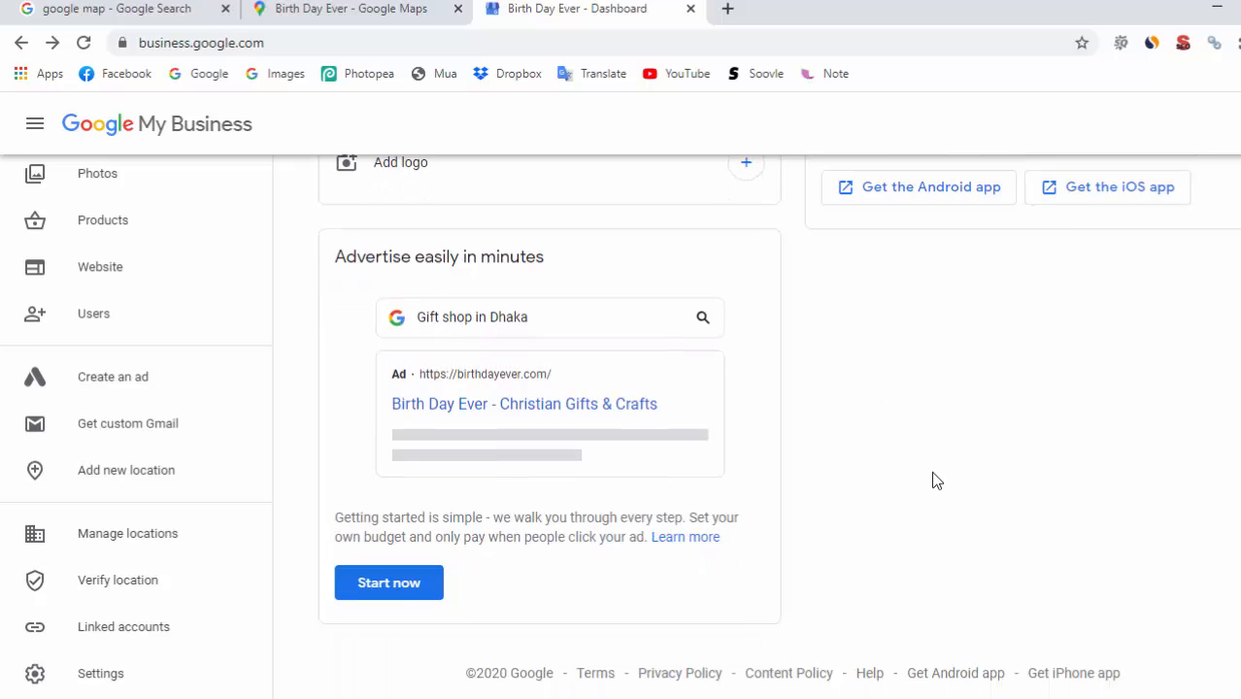
scroll(930, 471, "up", 10)
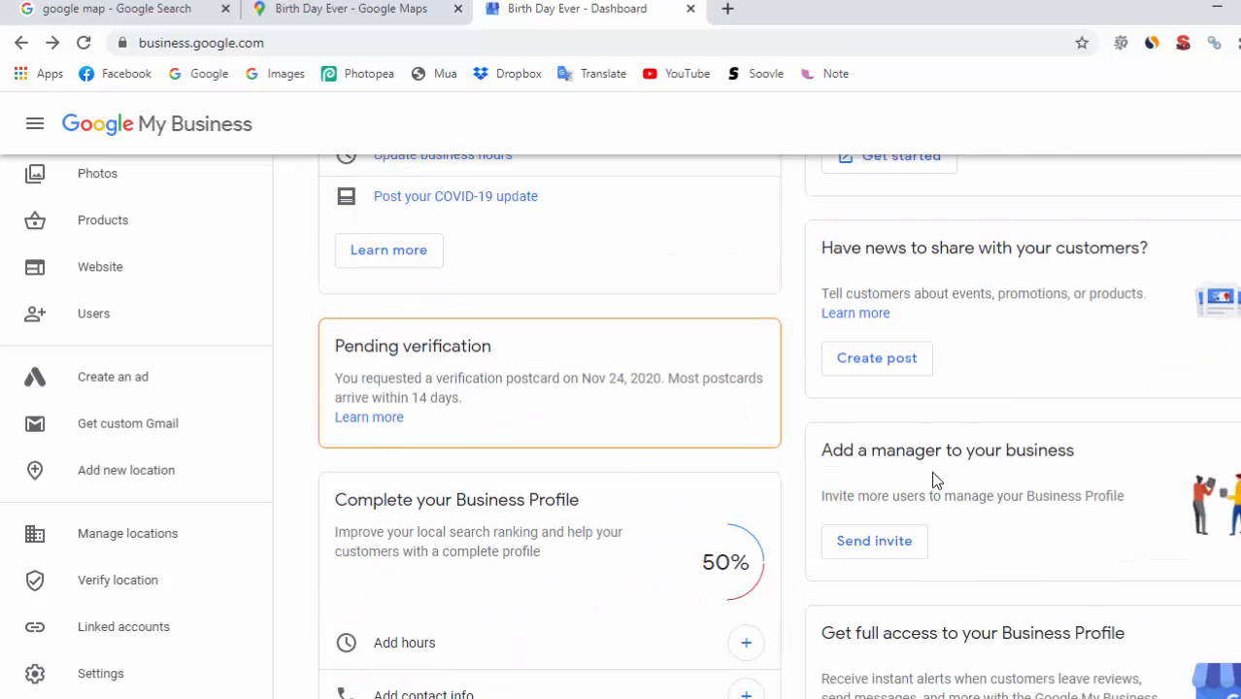